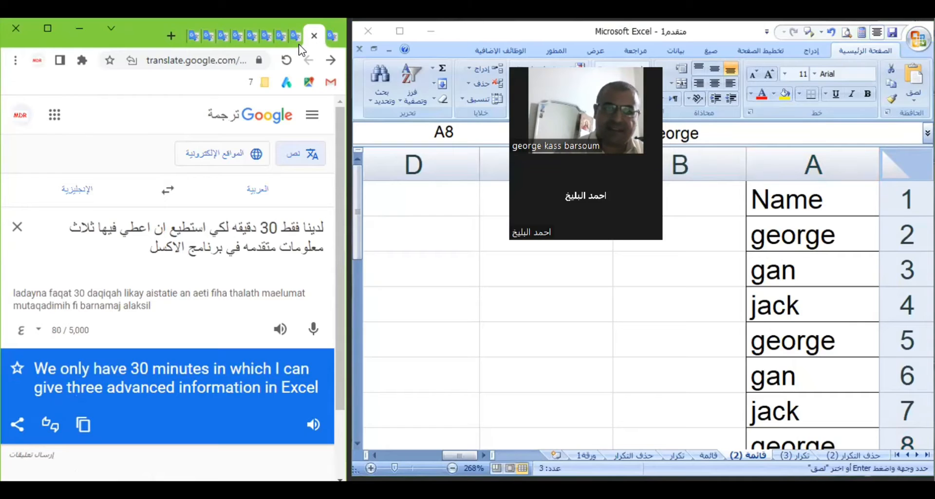
Go through the translated lesson notes in order, up to the one about colouring repeated names red
{"action": "left_click", "coordinate": [296, 36]}
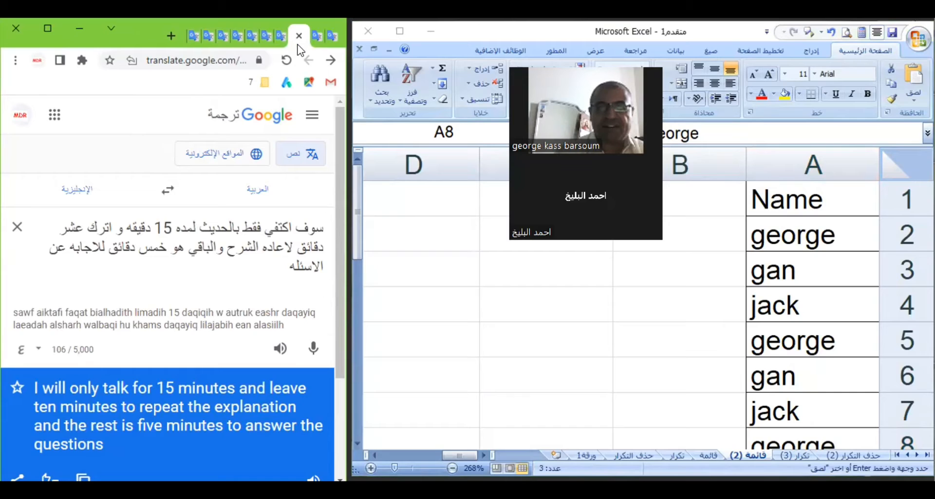
{"action": "left_click", "coordinate": [282, 43]}
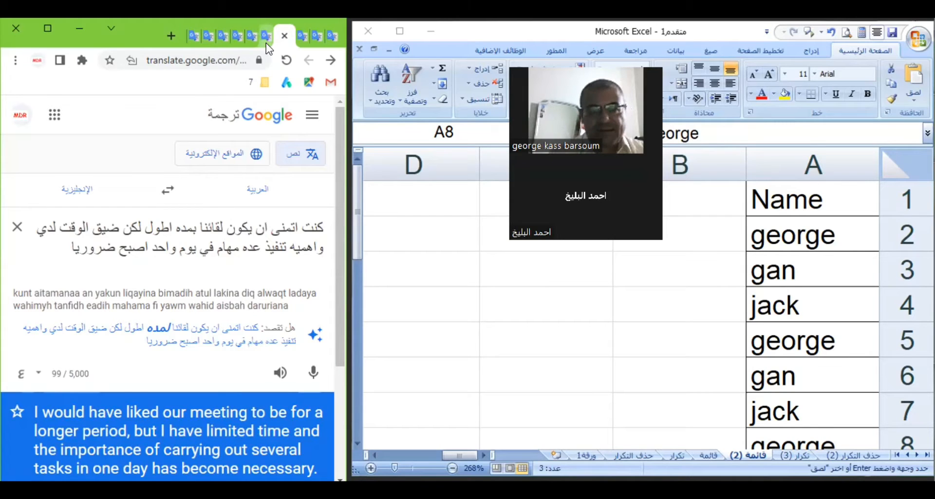
{"action": "left_click", "coordinate": [266, 43]}
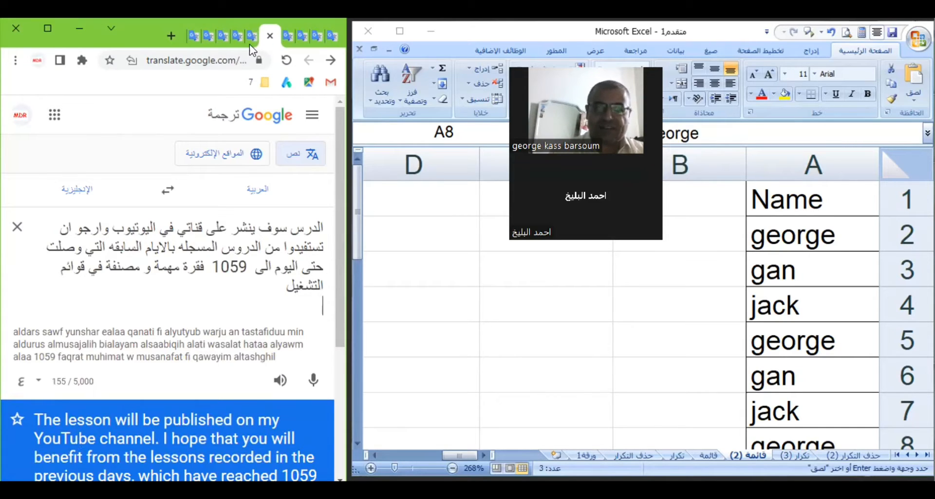
{"action": "left_click", "coordinate": [250, 45]}
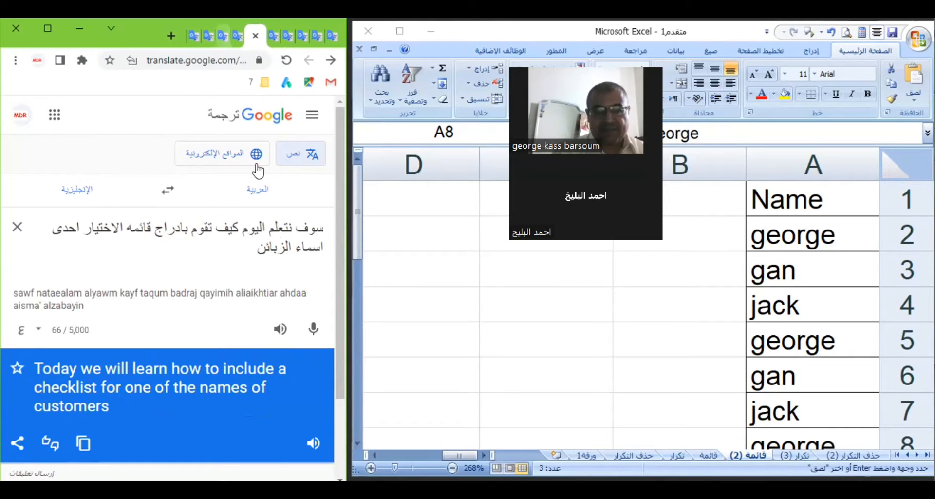
{"action": "left_click", "coordinate": [234, 43]}
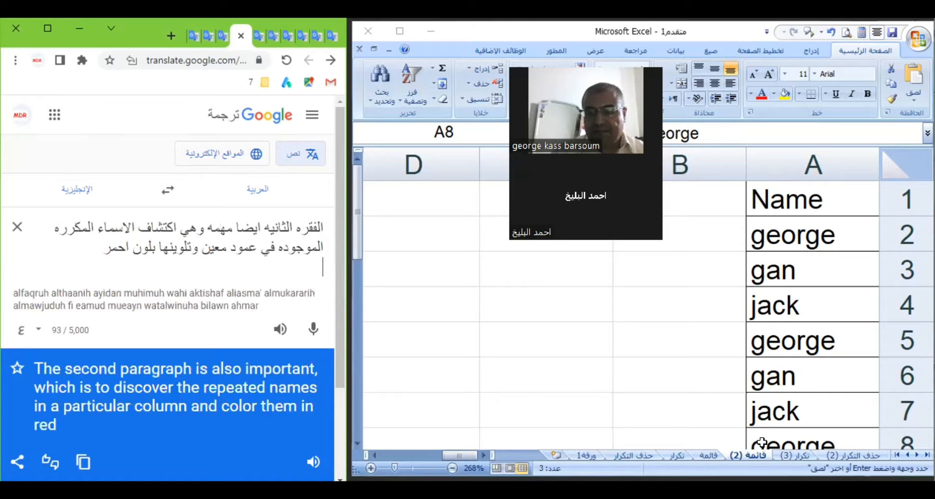
Switch to Excel, open the قائمة worksheet and select the first name in cell A2
{"action": "left_click", "coordinate": [711, 455]}
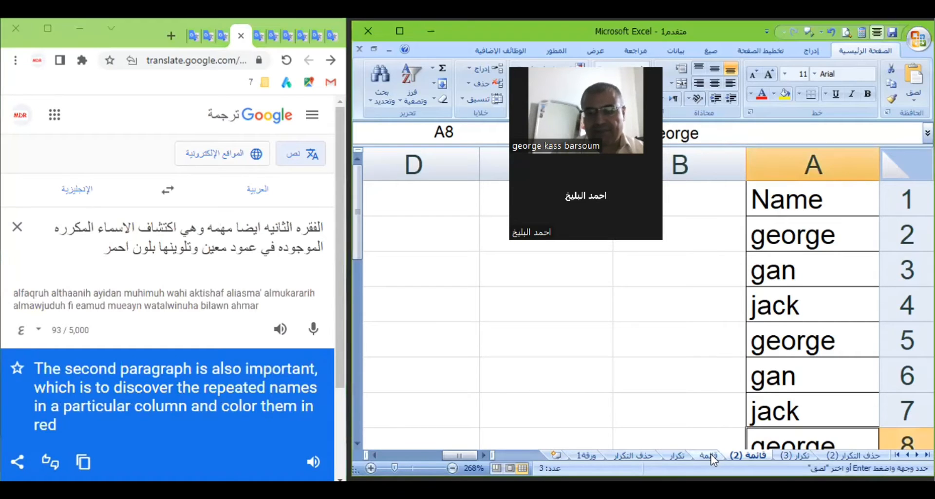
{"action": "left_click", "coordinate": [710, 456]}
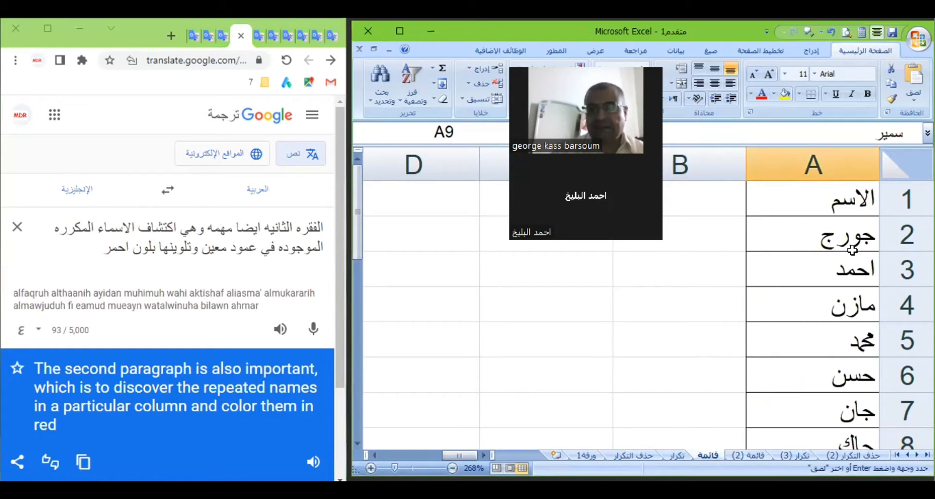
{"action": "left_click", "coordinate": [848, 236]}
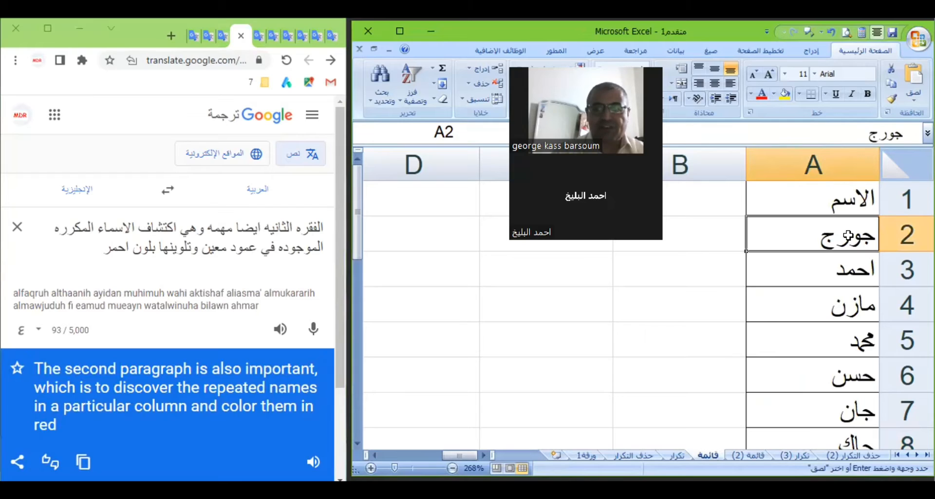
Locate the coloured drop-down cell F2 and narrow the empty columns B through E between it and the name list
{"action": "left_click", "coordinate": [494, 234]}
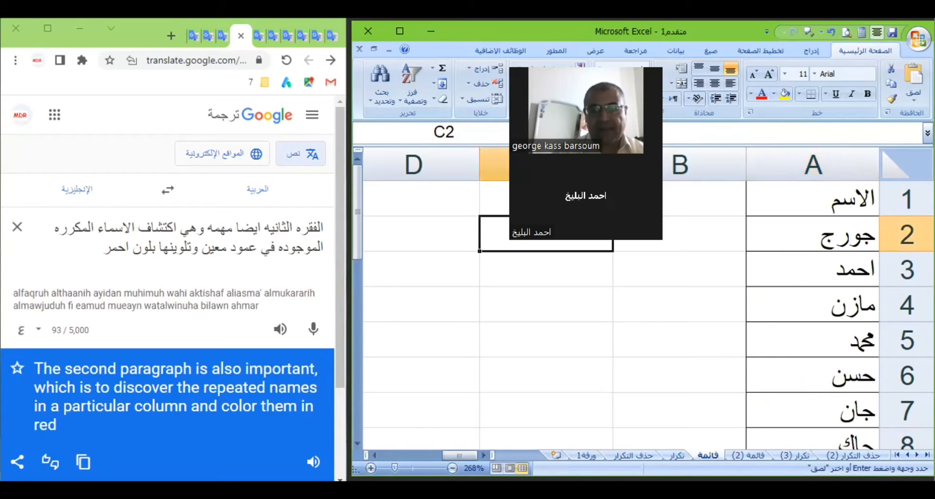
{"action": "key", "text": "Right"}
{"action": "left_click", "coordinate": [705, 195]}
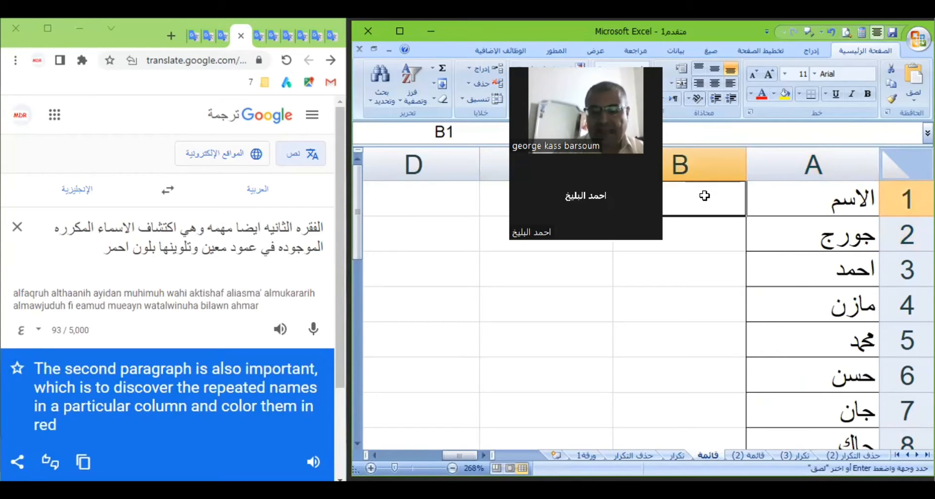
{"action": "key", "text": "Down"}
{"action": "key", "text": "Left"}
{"action": "key", "text": "Left"}
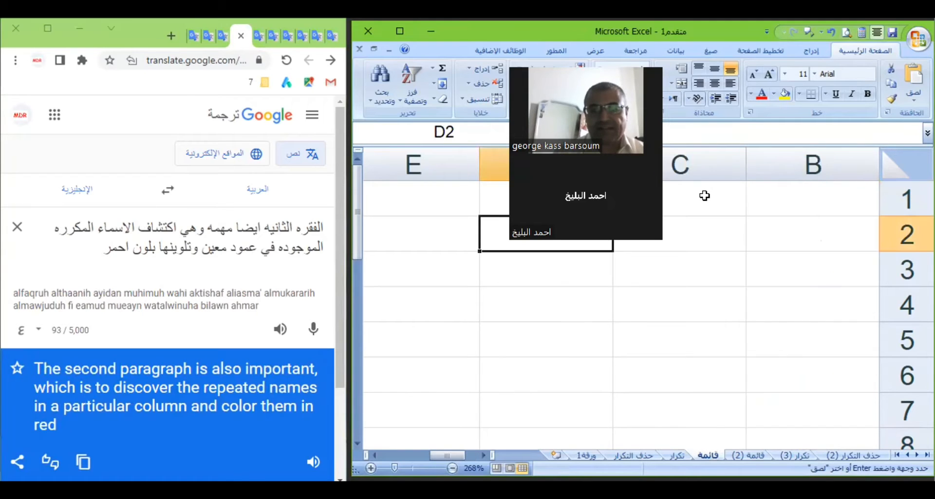
{"action": "key", "text": "Left"}
{"action": "key", "text": "Left"}
{"action": "key", "text": "ctrl+v"}
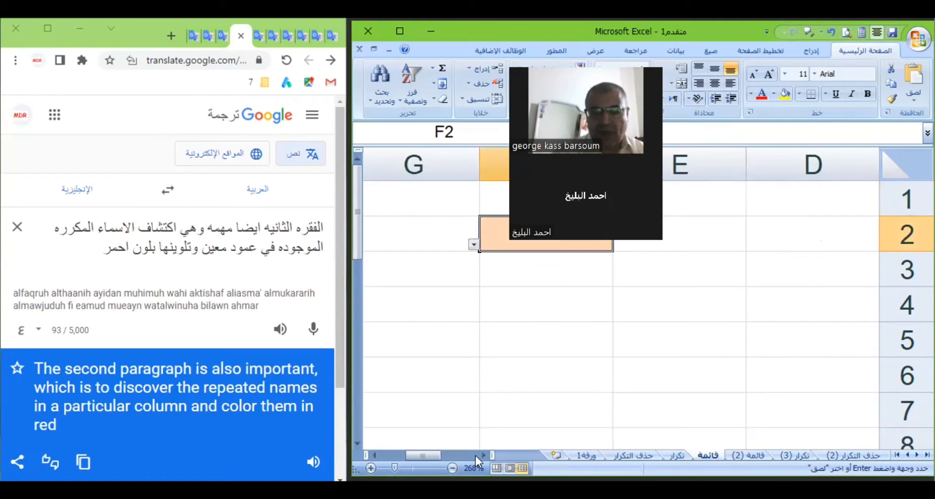
{"action": "left_click", "coordinate": [680, 158]}
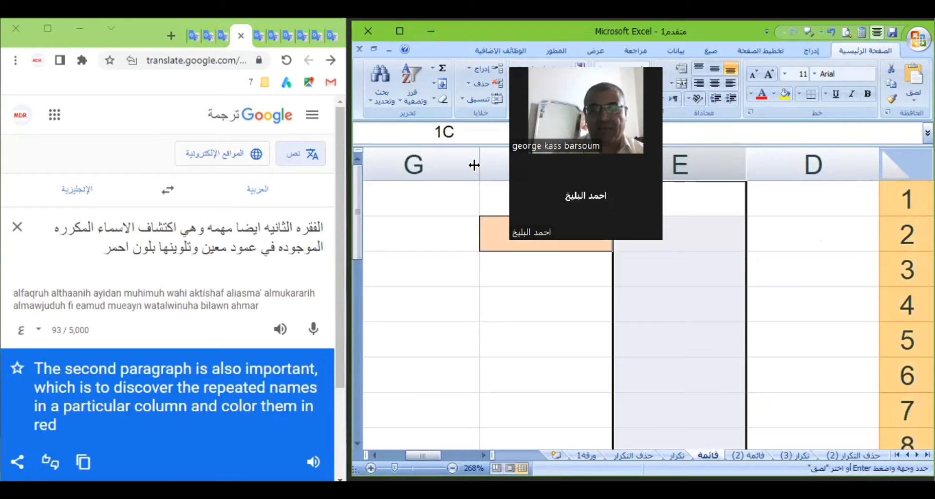
Try the existing drop-down in cell F2 by choosing the sixth name, then the fifth, and return to cell A2
{"action": "left_click", "coordinate": [459, 246]}
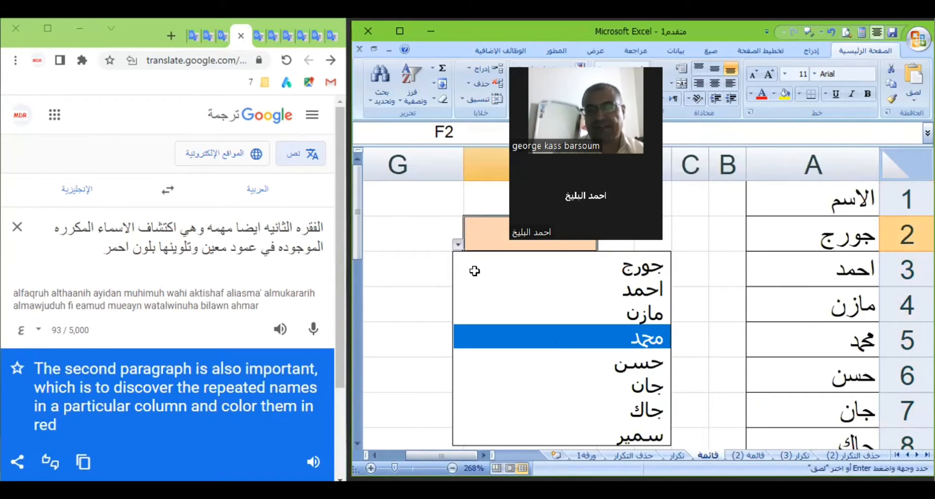
{"action": "left_click", "coordinate": [458, 243]}
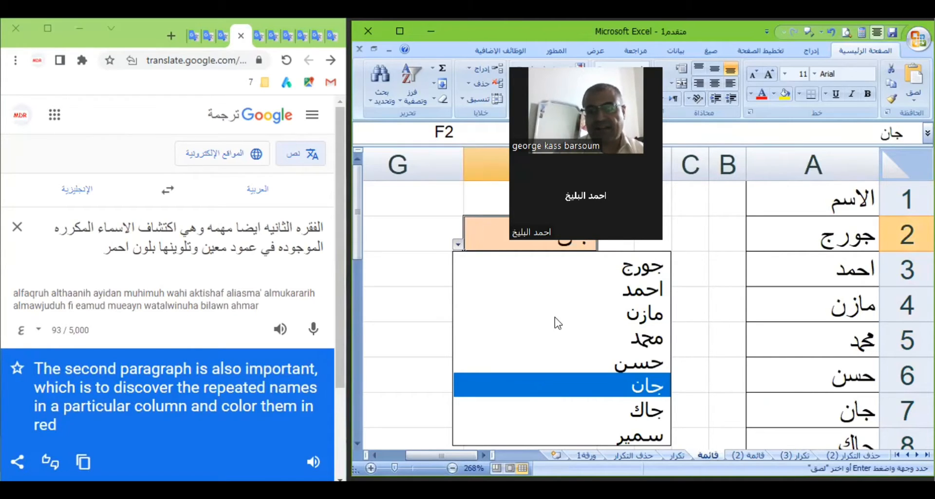
{"action": "left_click", "coordinate": [568, 364]}
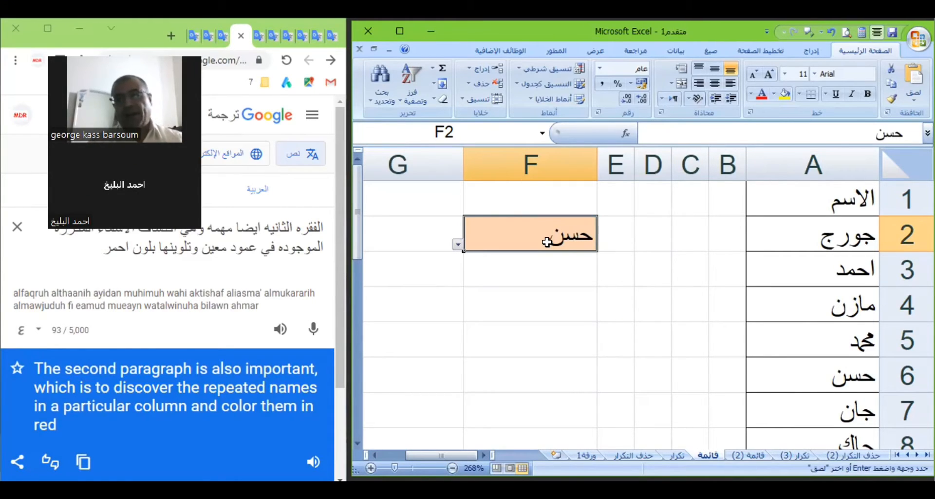
{"action": "key", "text": "Home"}
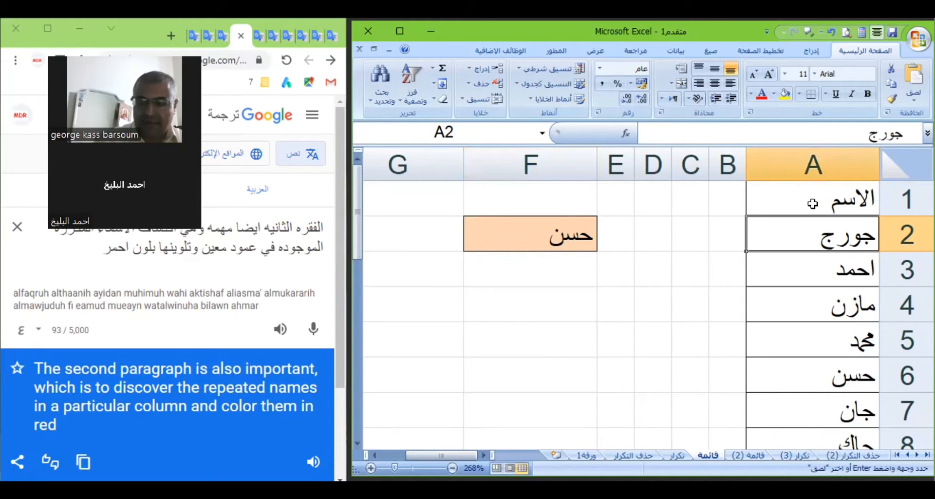
Maximize the Excel window and set the data validation of cell F4 to allow a list (قائمة)
{"action": "left_click", "coordinate": [523, 292]}
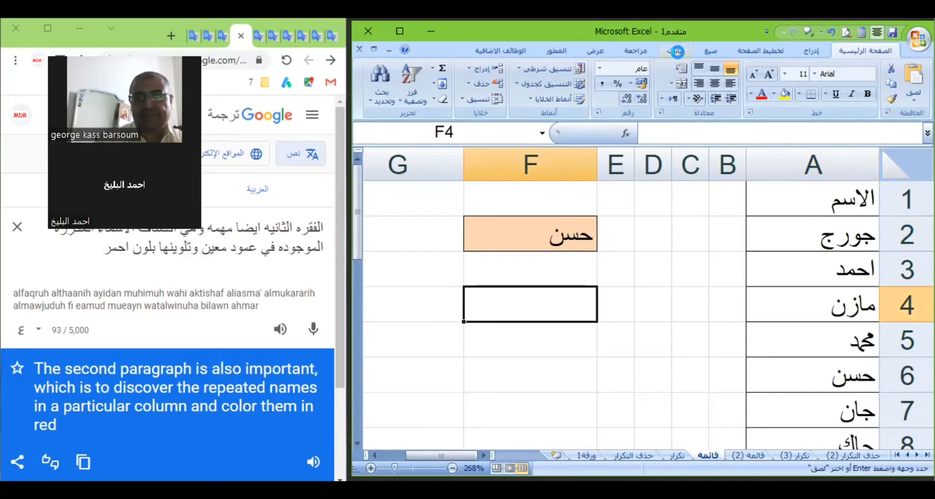
{"action": "left_click", "coordinate": [678, 51]}
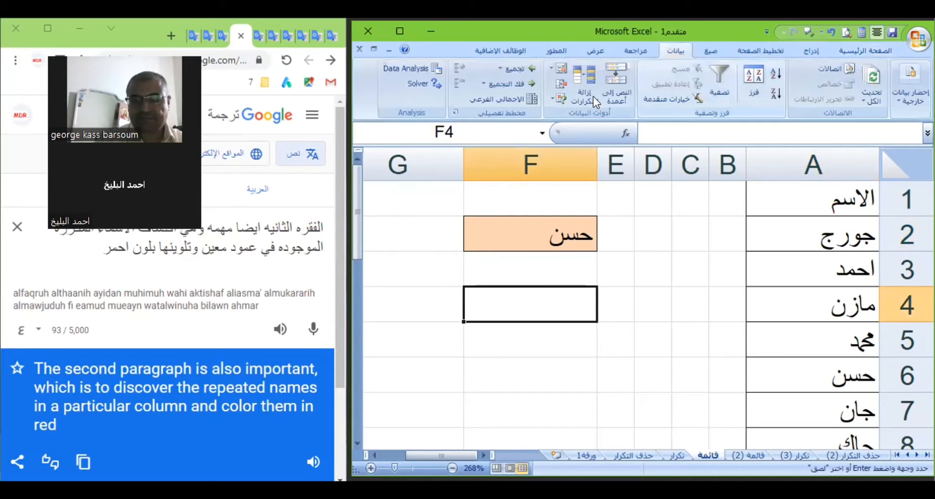
{"action": "left_click", "coordinate": [397, 29]}
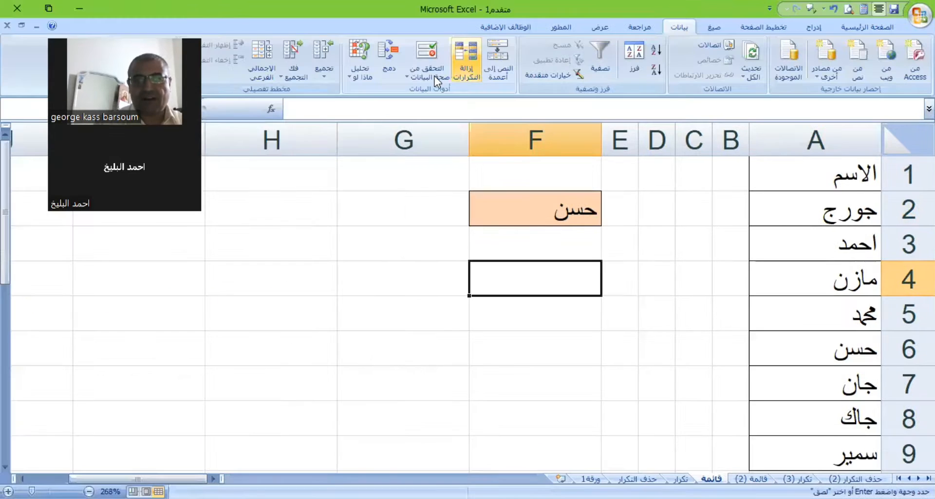
{"action": "left_click", "coordinate": [404, 76]}
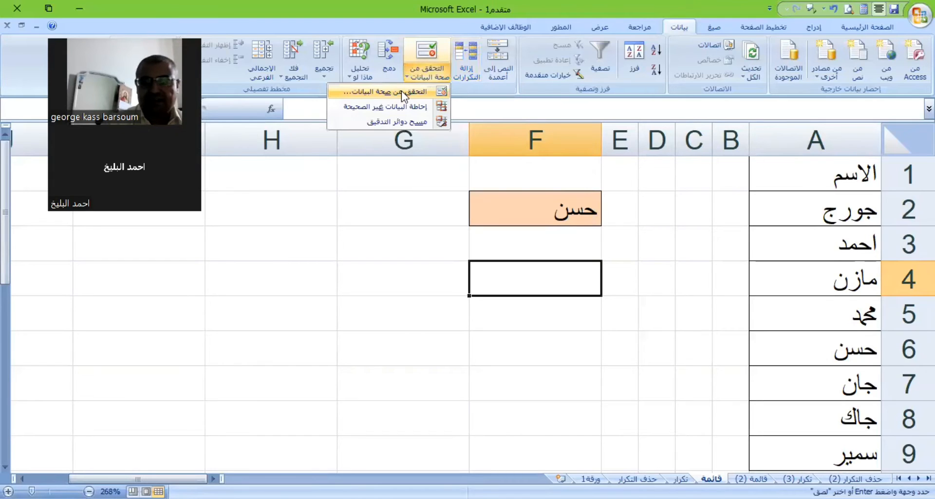
{"action": "key", "text": "Return"}
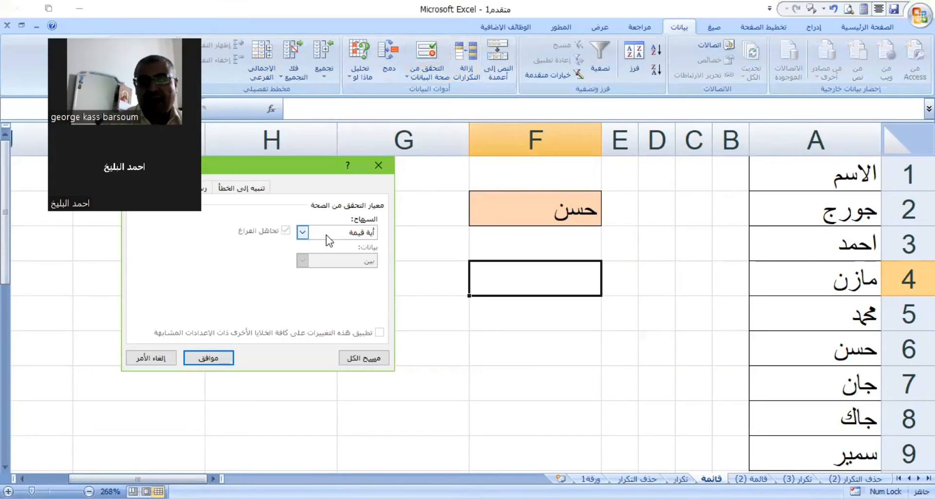
{"action": "left_click", "coordinate": [299, 233]}
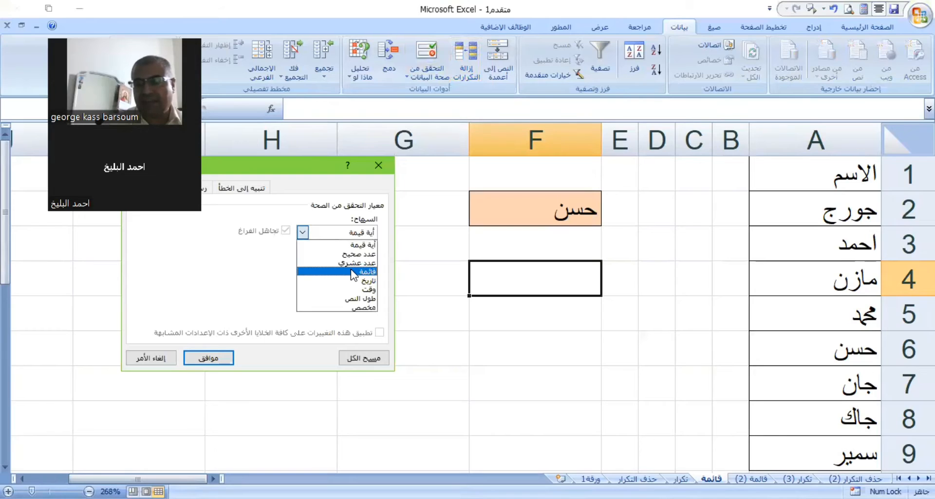
{"action": "left_click", "coordinate": [355, 272]}
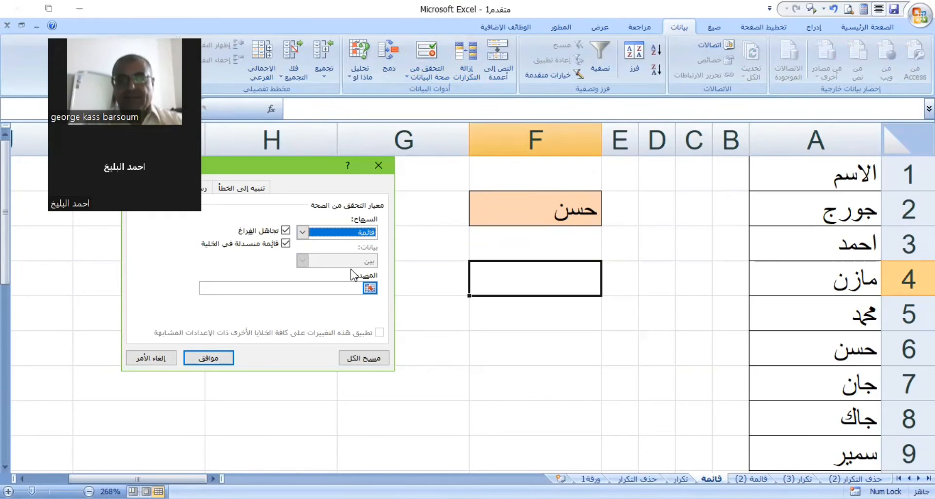
Set the validation list's source to the names in column A from A2 downward, excluding the header, and apply the rule
{"action": "left_click", "coordinate": [349, 287]}
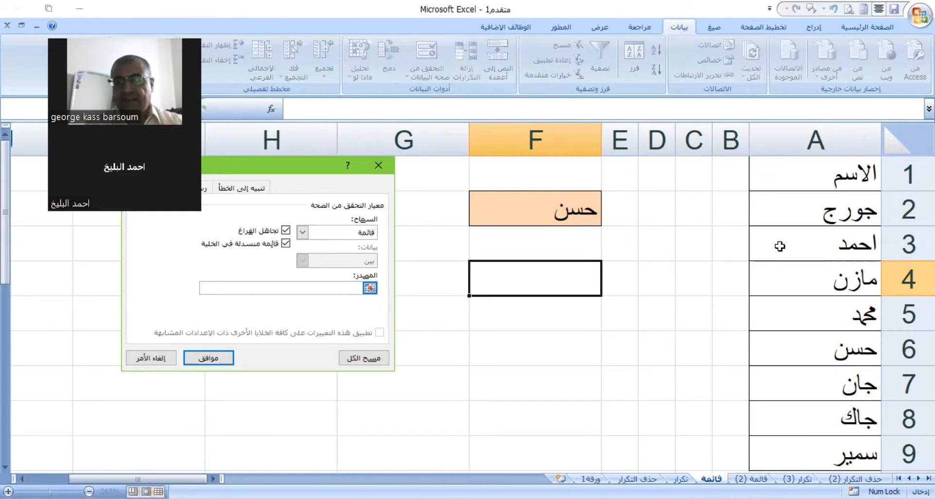
{"action": "left_click", "coordinate": [830, 209]}
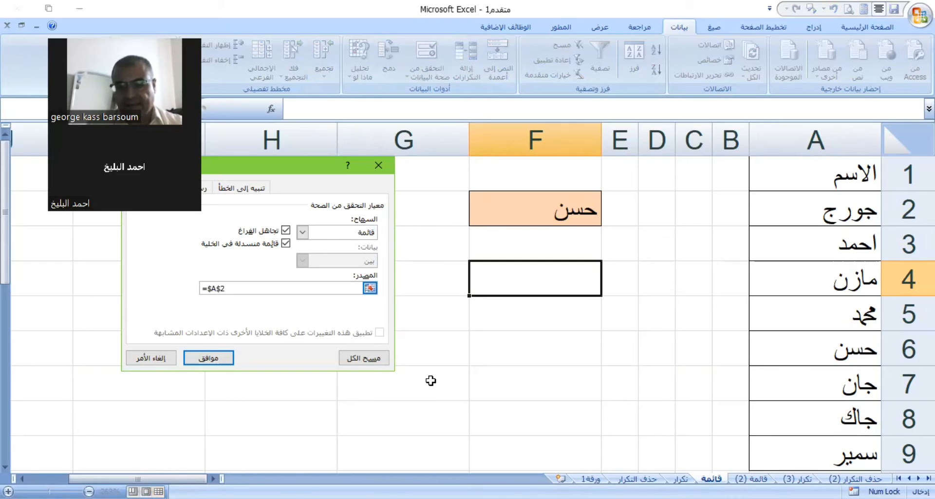
{"action": "key", "text": "shift+Down"}
{"action": "key", "text": "shift+Down"}
{"action": "key", "text": "shift+Down"}
{"action": "key", "text": "shift+Down"}
{"action": "key", "text": "shift+Down"}
{"action": "key", "text": "shift+Down"}
{"action": "key", "text": "shift+Down"}
{"action": "key", "text": "shift+Down"}
{"action": "key", "text": "shift+Down"}
{"action": "key", "text": "shift+Down"}
{"action": "key", "text": "shift+Down"}
{"action": "left_click", "coordinate": [201, 357]}
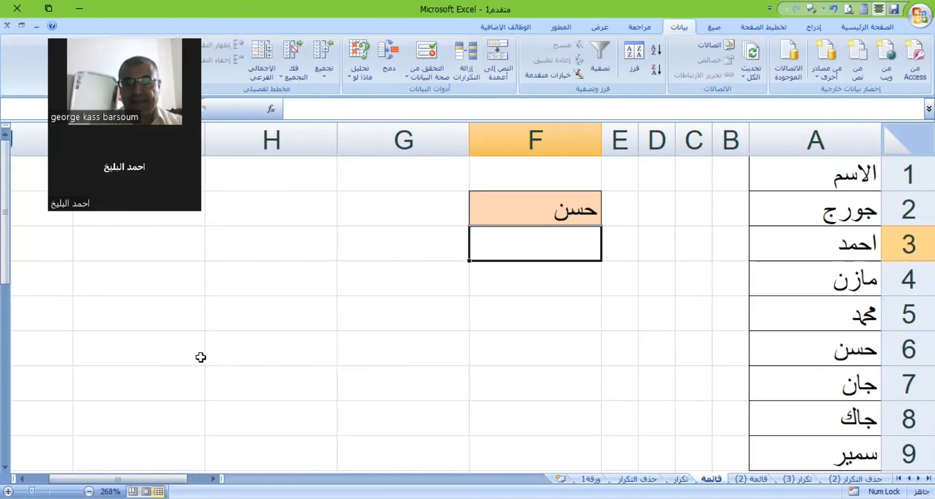
Format cell F4 with all borders and a yellow fill, keeping the cell selected
{"action": "left_click", "coordinate": [519, 287]}
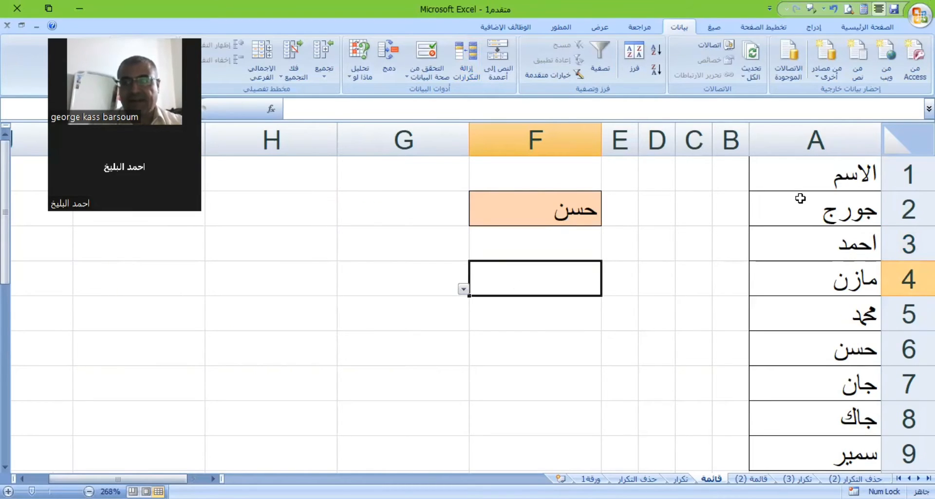
{"action": "left_click", "coordinate": [860, 28]}
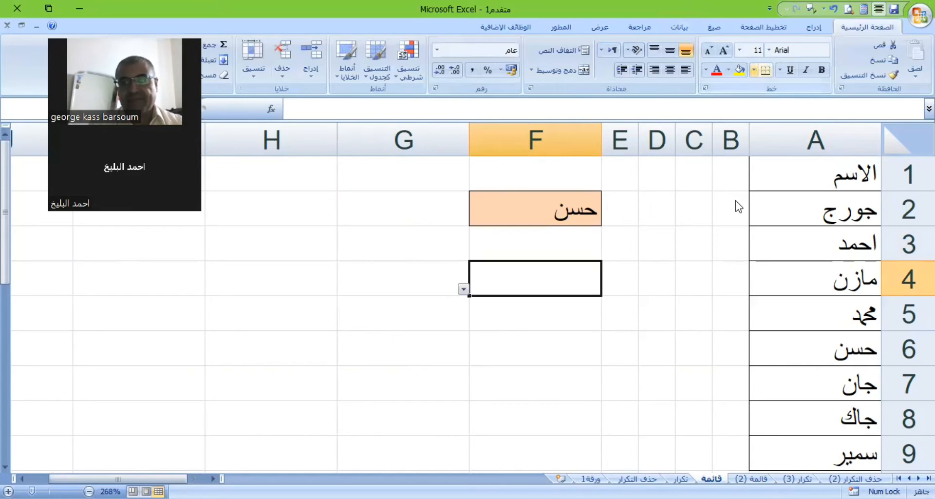
{"action": "left_click", "coordinate": [754, 70]}
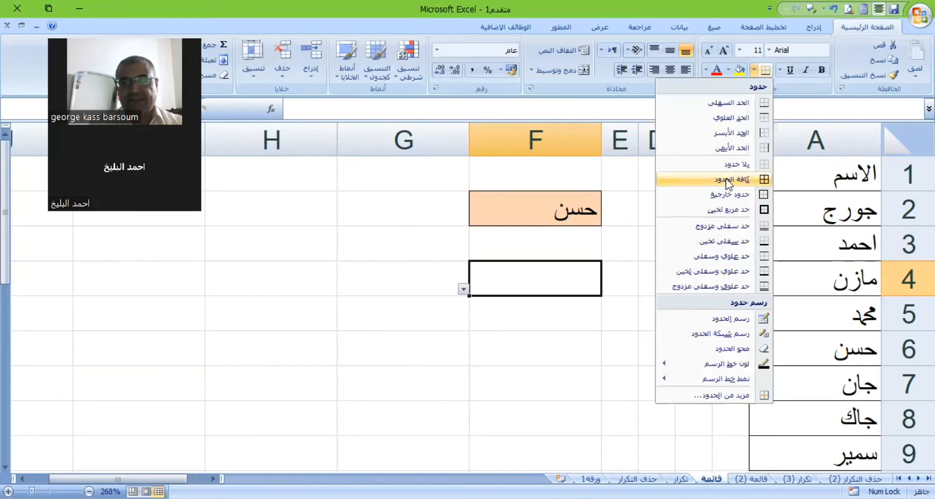
{"action": "left_click", "coordinate": [742, 72]}
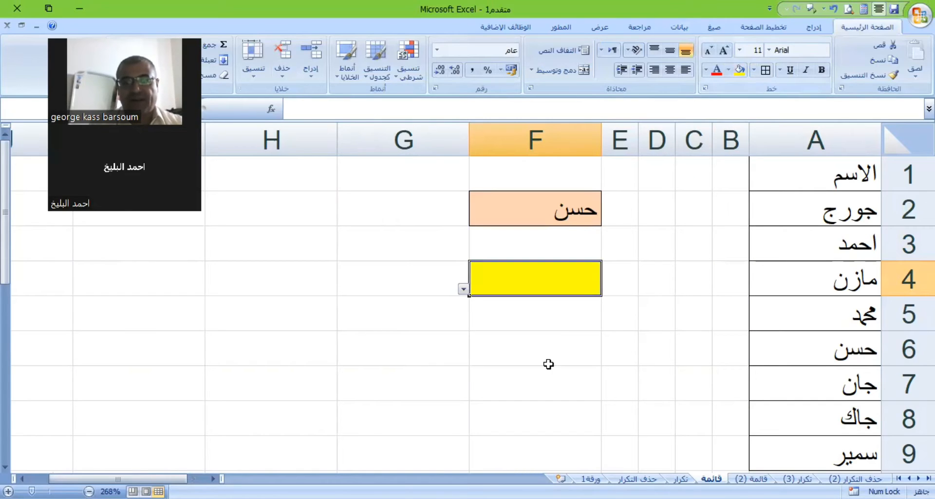
{"action": "key", "text": "Down"}
{"action": "key", "text": "Down"}
{"action": "left_click", "coordinate": [521, 285]}
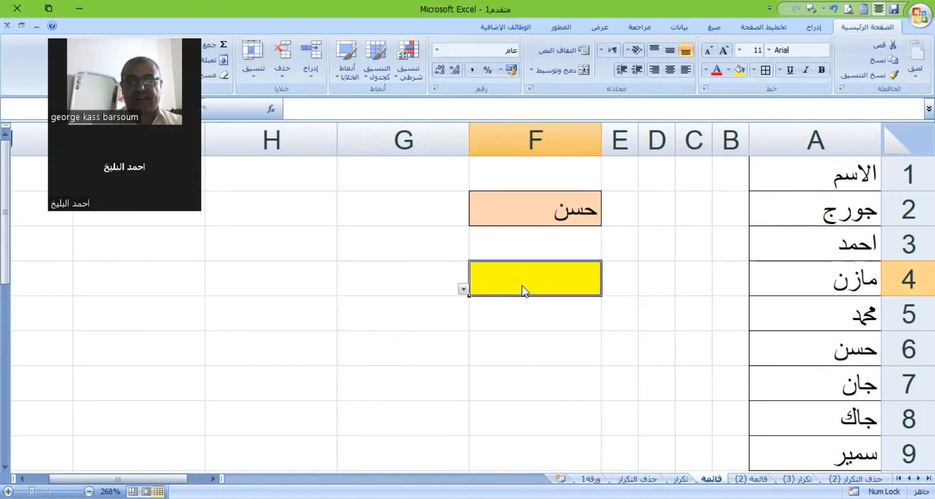
Try the drop-down list in cell F4 by choosing the sixth name, then reopen the list and close it without a new choice
{"action": "left_click", "coordinate": [464, 289]}
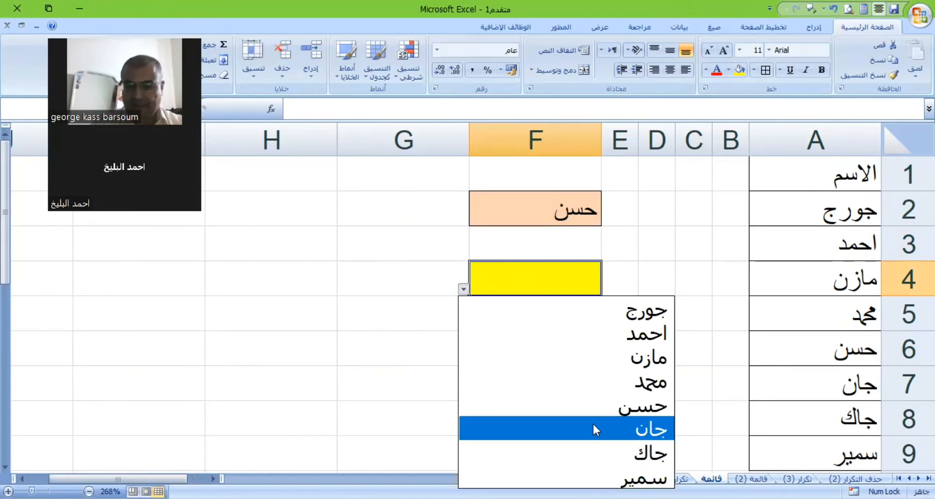
{"action": "left_click", "coordinate": [593, 420]}
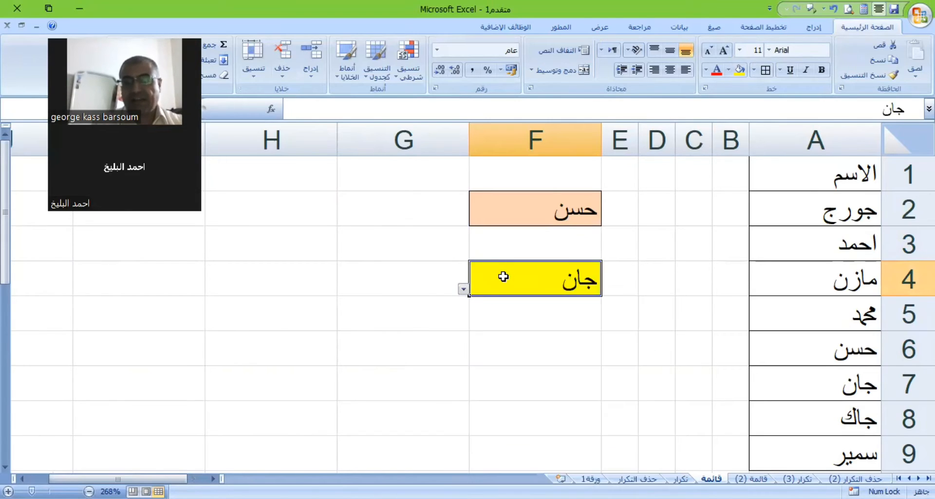
{"action": "left_click", "coordinate": [465, 289]}
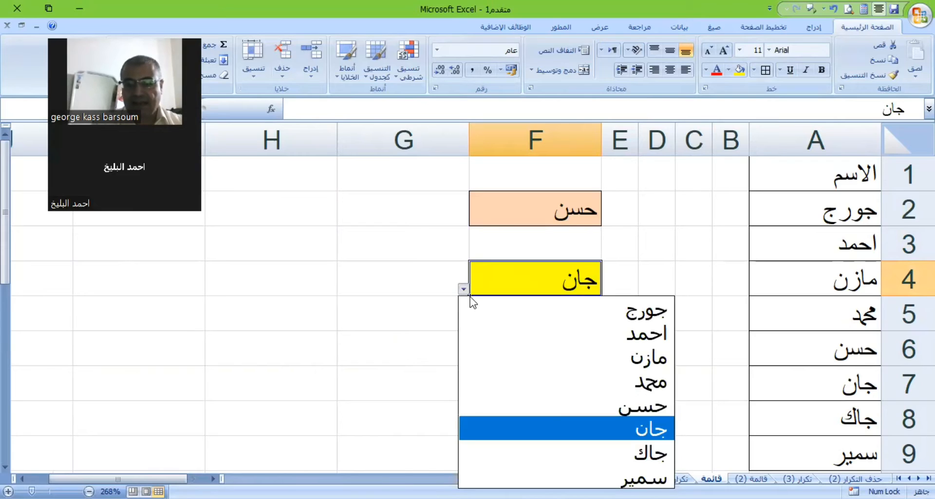
{"action": "key", "text": "Escape"}
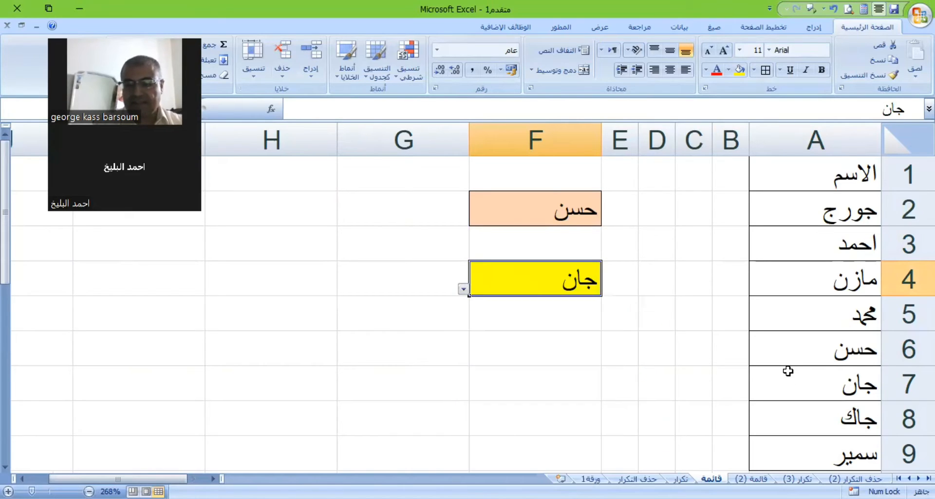
Enter 88888 in cell A10, directly below the last name in column A
{"action": "left_click", "coordinate": [788, 414]}
{"action": "key", "text": "Down"}
{"action": "key", "text": "Down"}
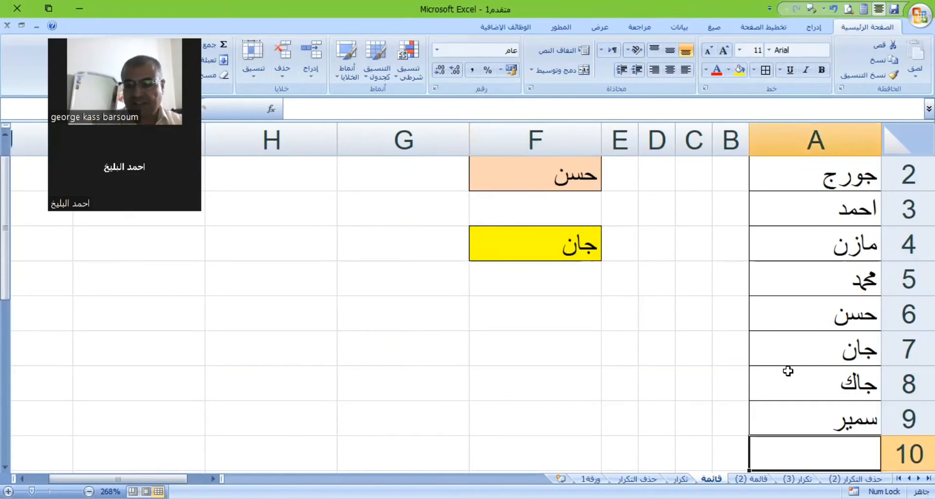
{"action": "key", "text": "F2"}
{"action": "type", "text": "88888"}
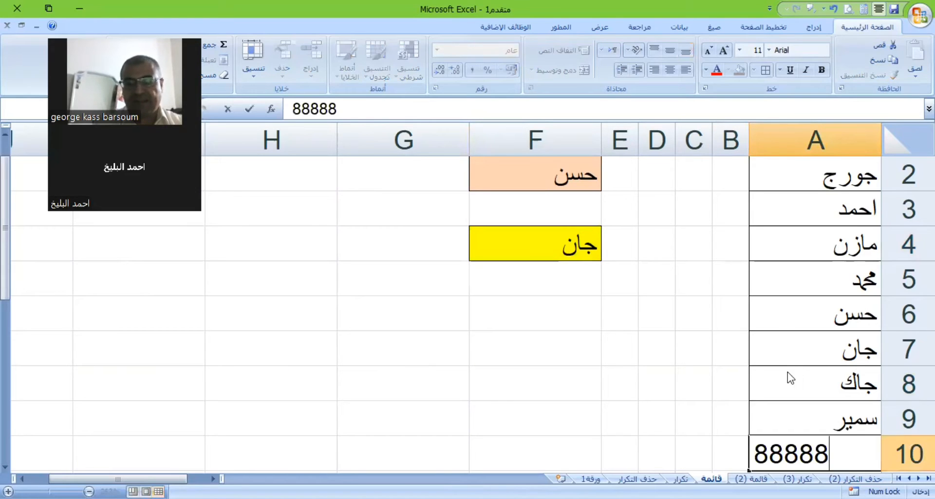
{"action": "key", "text": "Return"}
Choose the newly added 88888 entry from the drop-down list in the yellow cell F4
{"action": "left_click", "coordinate": [532, 308]}
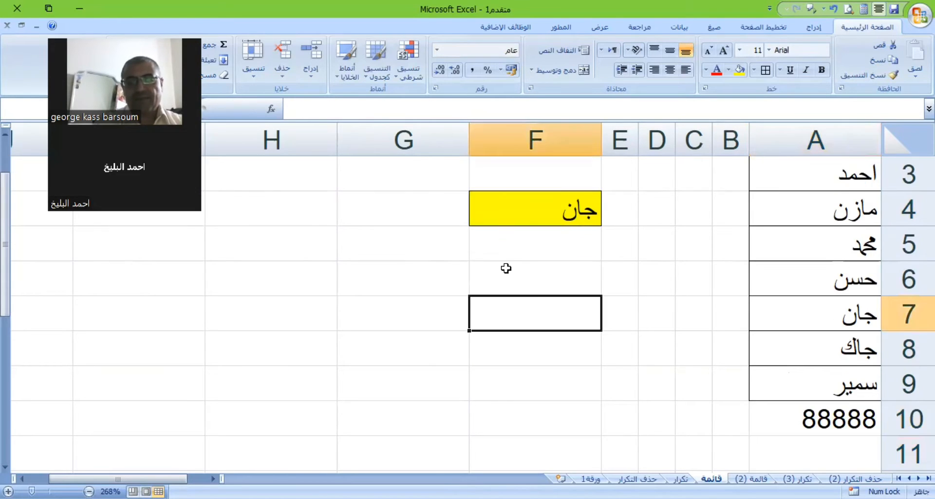
{"action": "key", "text": "Up"}
{"action": "left_click", "coordinate": [505, 351]}
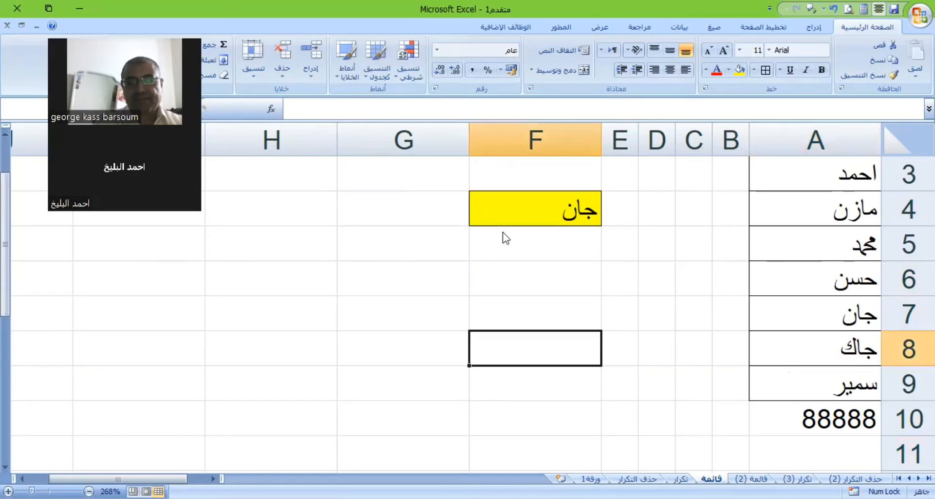
{"action": "left_click", "coordinate": [482, 213]}
{"action": "key", "text": "alt+Down"}
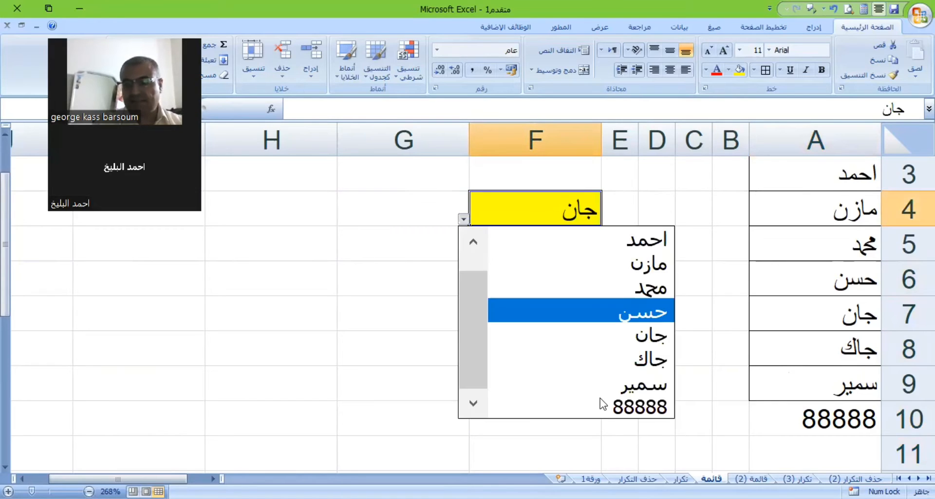
{"action": "left_click", "coordinate": [600, 397]}
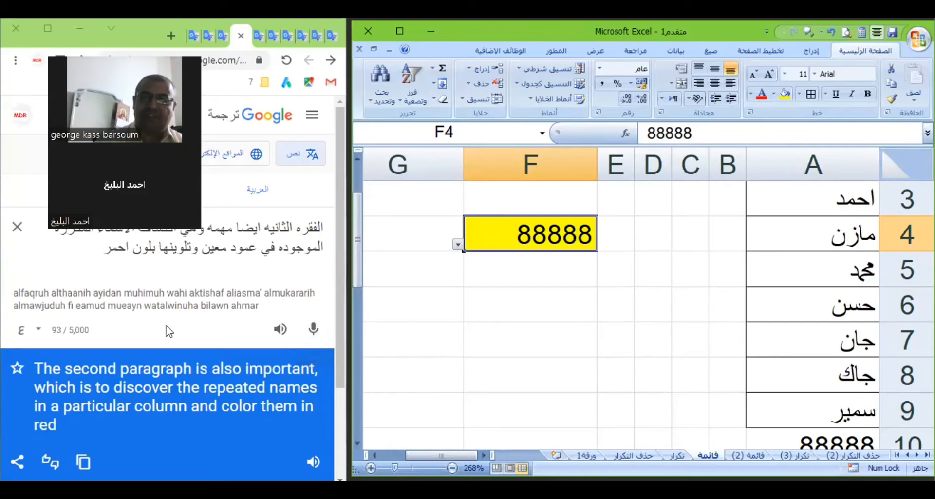
Switch to the تكرار sheet, maximize the window and clear the existing conditional formatting rules from column A
{"action": "left_click", "coordinate": [670, 454]}
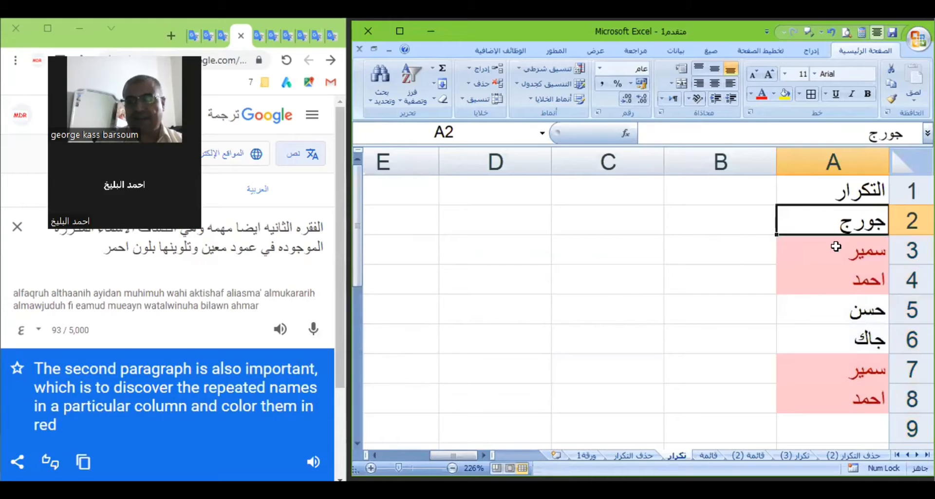
{"action": "left_click", "coordinate": [836, 246]}
{"action": "left_click", "coordinate": [852, 393]}
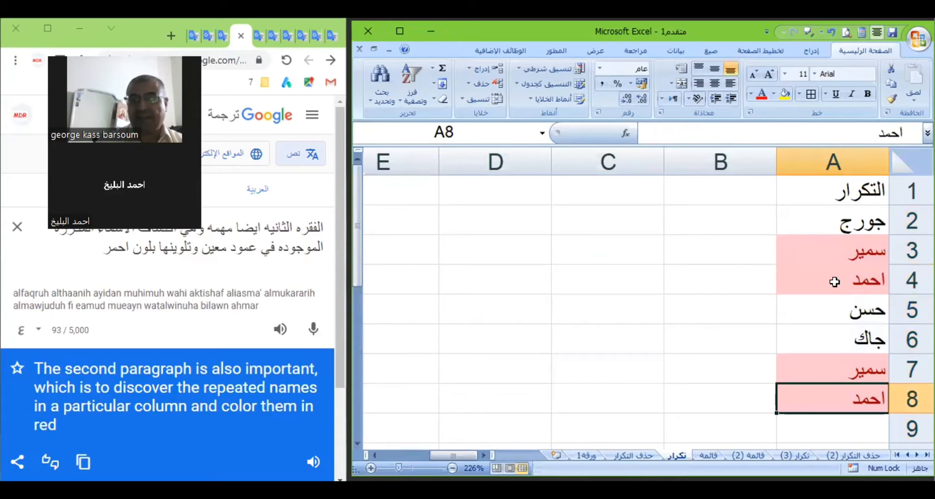
{"action": "left_click", "coordinate": [811, 153]}
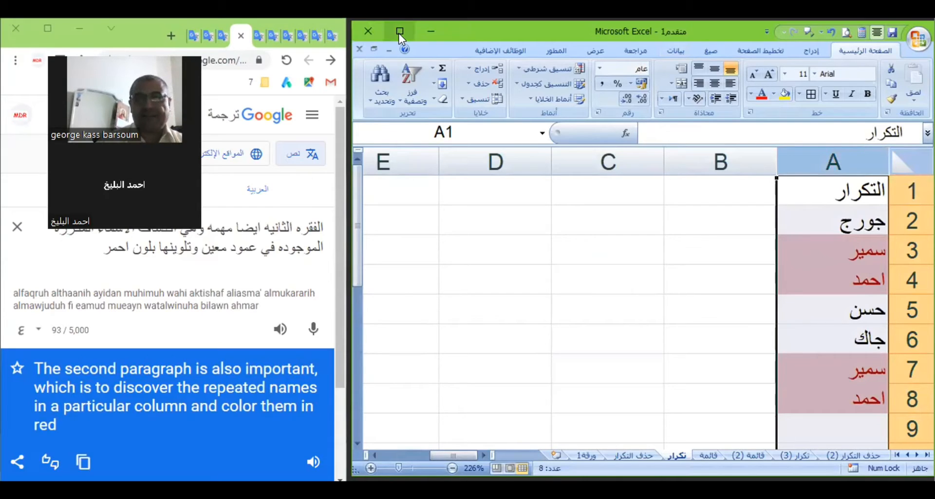
{"action": "double_click", "coordinate": [435, 22]}
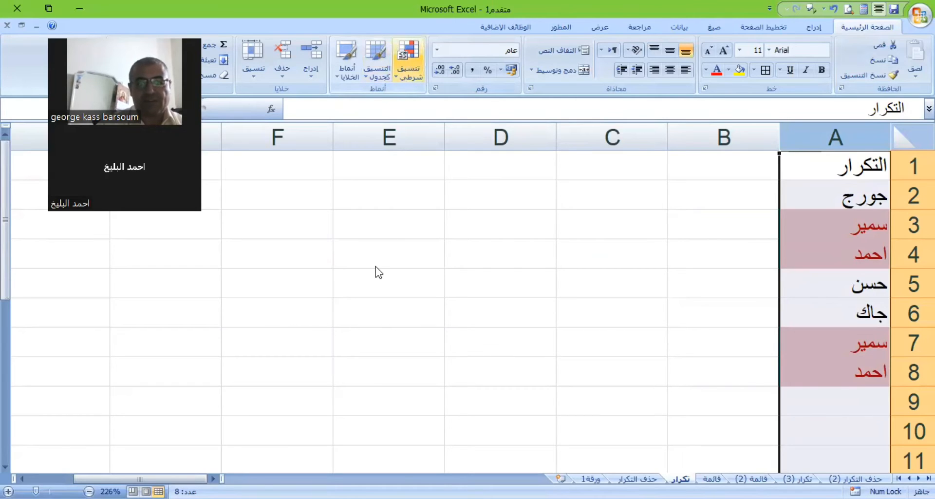
{"action": "left_click", "coordinate": [219, 280]}
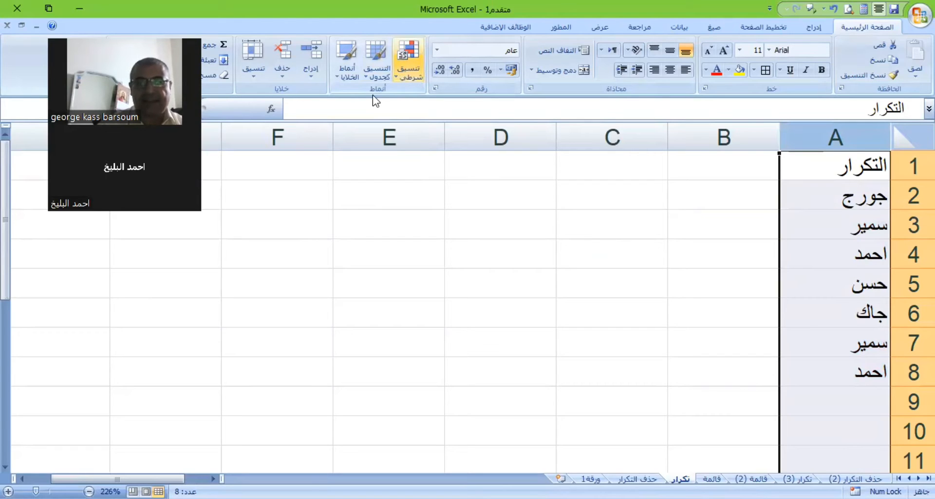
Highlight the duplicate values (تكرار) in column A with a light red fill and dark red text through conditional formatting
{"action": "left_click", "coordinate": [408, 62]}
{"action": "mouse_move", "coordinate": [360, 99]}
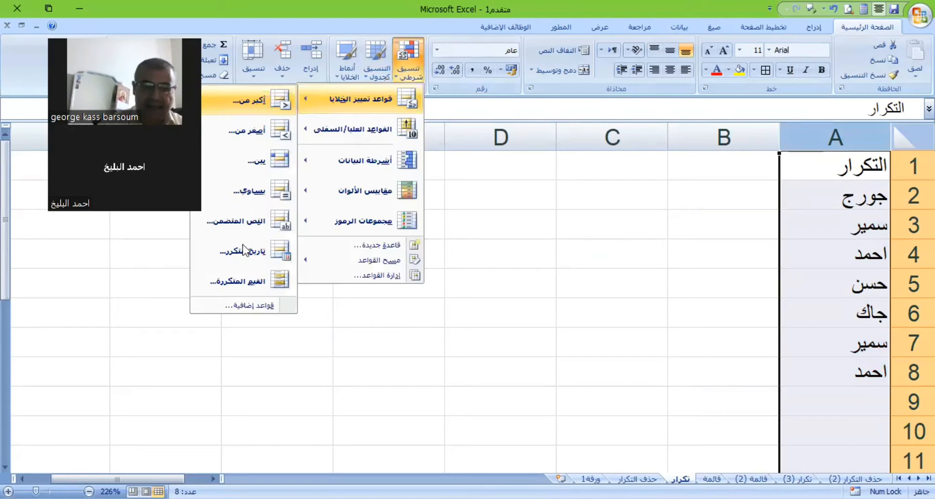
{"action": "left_click", "coordinate": [235, 281]}
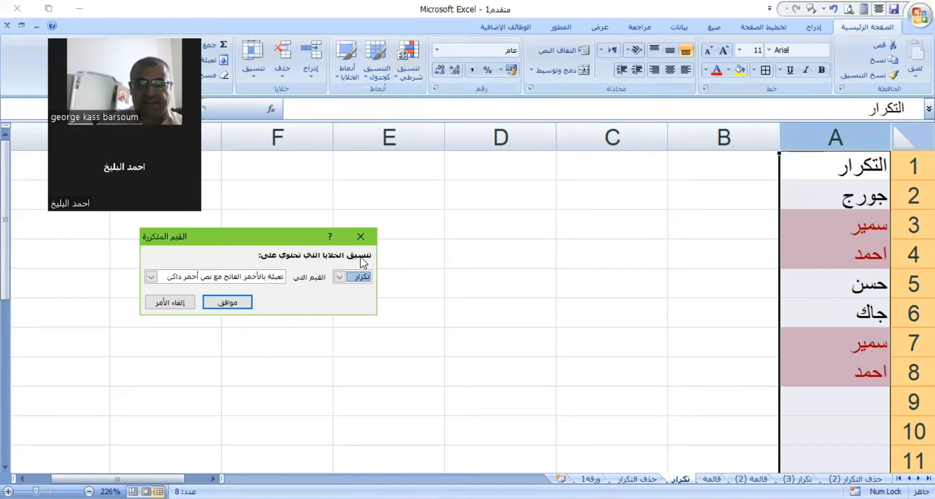
{"action": "left_click", "coordinate": [339, 277]}
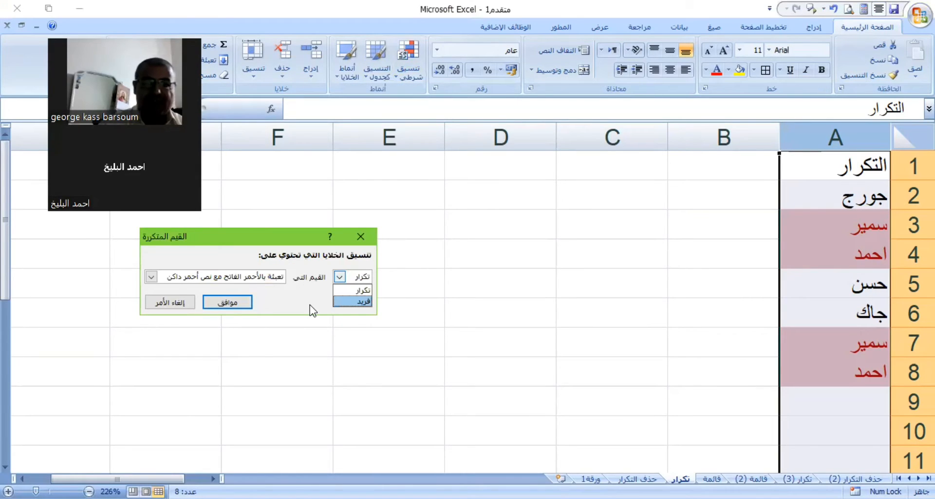
{"action": "left_click", "coordinate": [244, 289]}
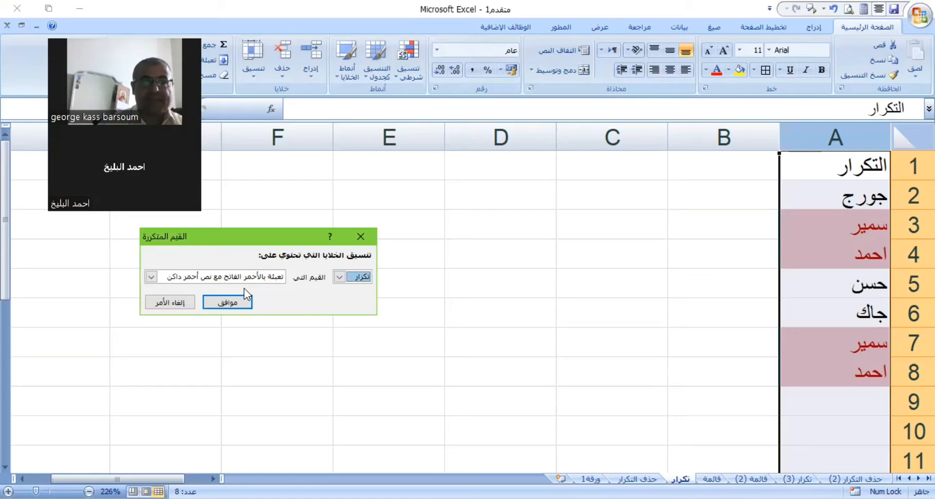
{"action": "left_click", "coordinate": [152, 277]}
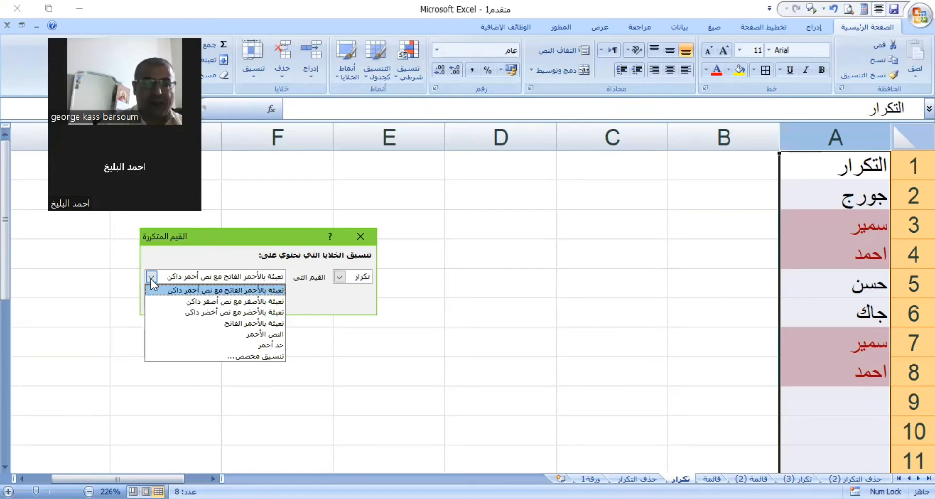
{"action": "left_click", "coordinate": [240, 305]}
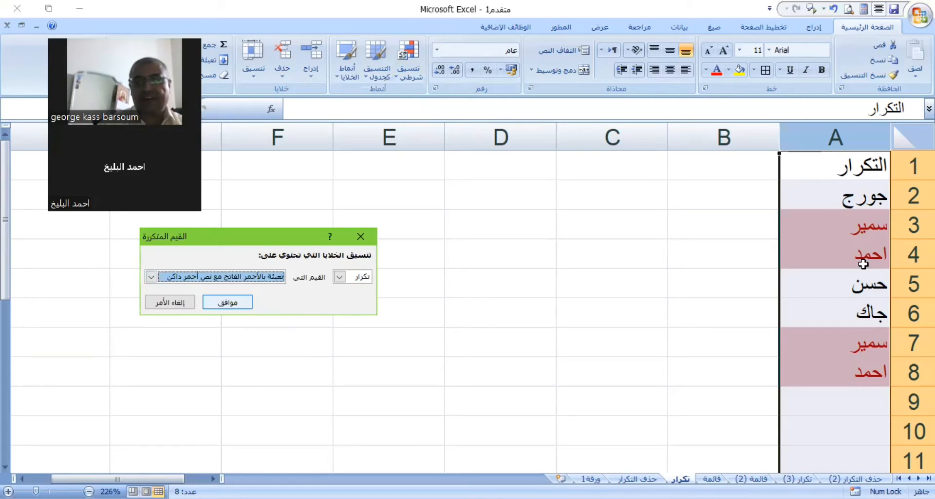
{"action": "key", "text": "Return"}
{"action": "left_click", "coordinate": [847, 242]}
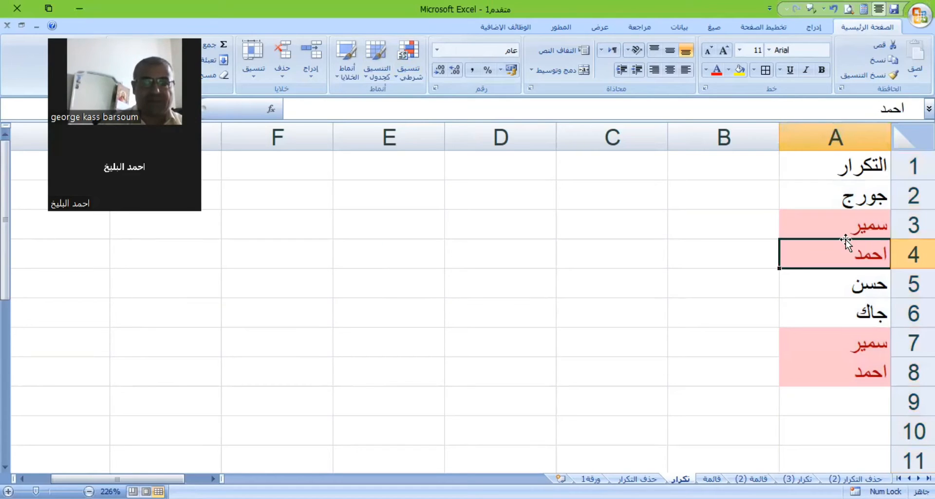
Remove the duplicate names from column A of the تكرار sheet, working in the maximized Excel window
{"action": "left_click", "coordinate": [814, 133]}
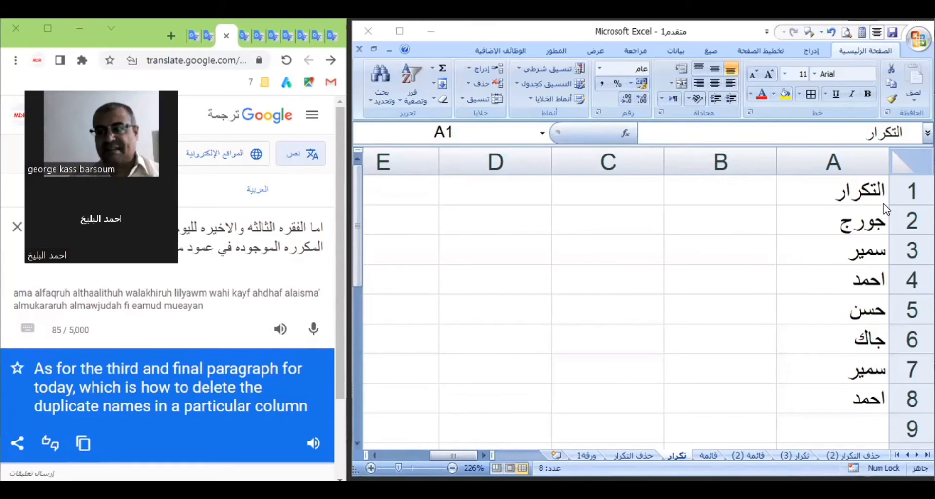
{"action": "left_click", "coordinate": [831, 165]}
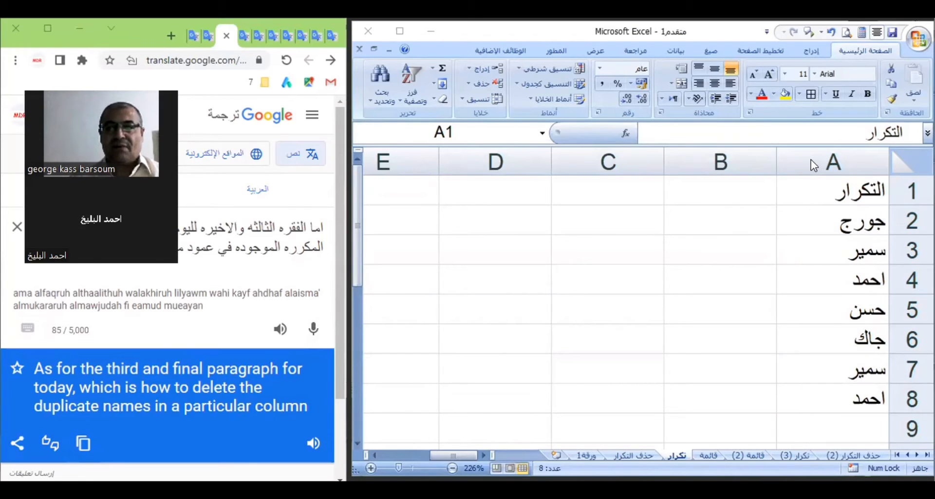
{"action": "left_click", "coordinate": [811, 159]}
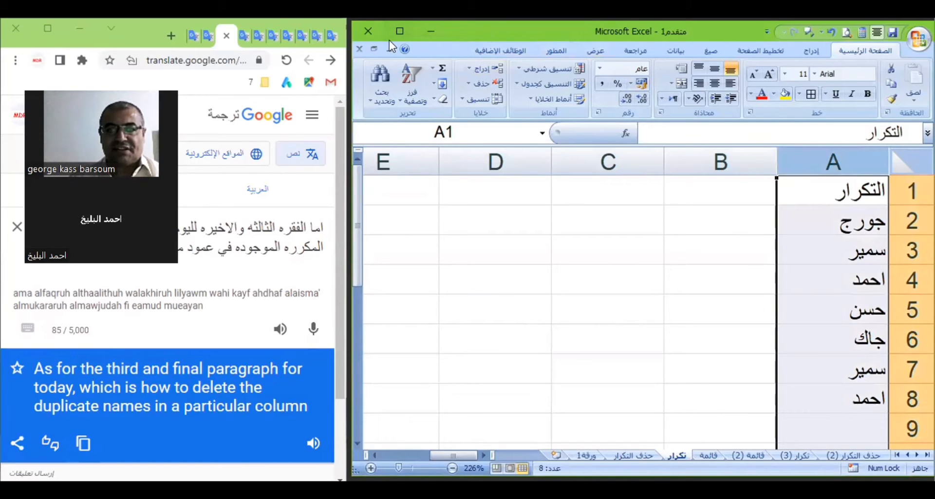
{"action": "left_click", "coordinate": [400, 31]}
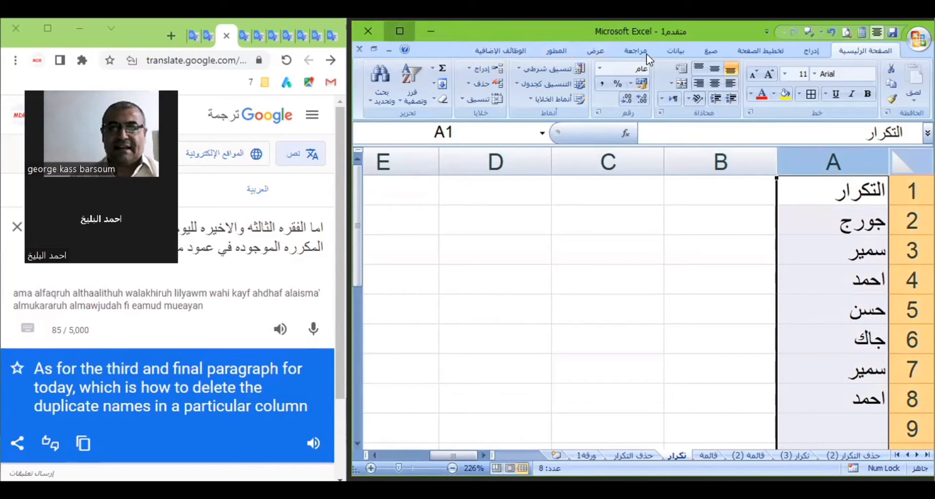
{"action": "left_click", "coordinate": [677, 28]}
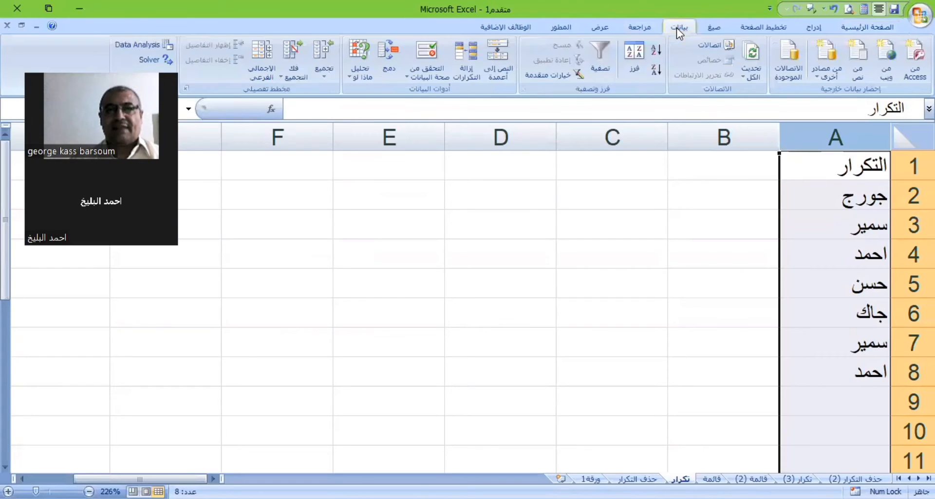
{"action": "left_click", "coordinate": [468, 53]}
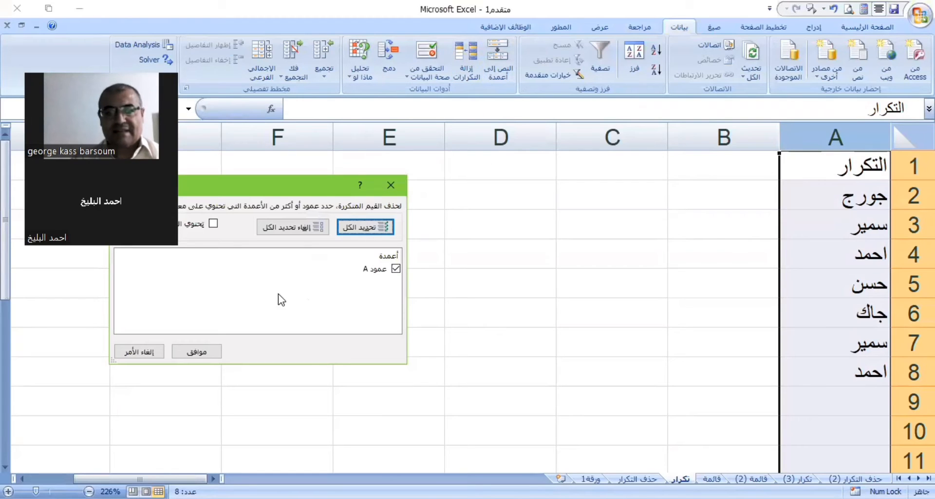
{"action": "left_click", "coordinate": [198, 351]}
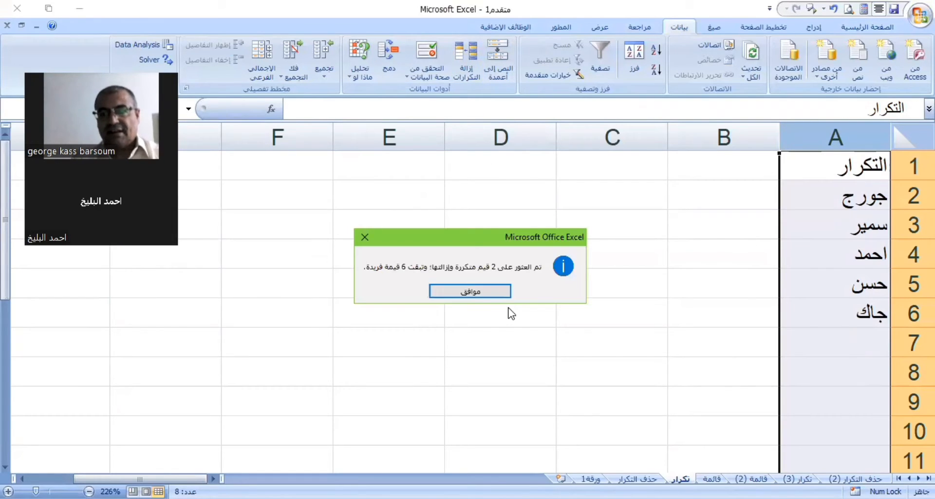
{"action": "left_click", "coordinate": [482, 291]}
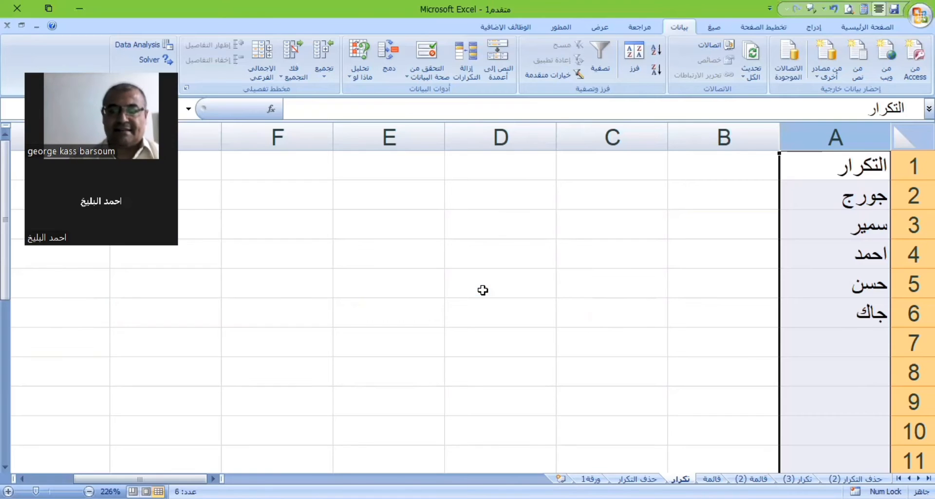
{"action": "left_click", "coordinate": [830, 235]}
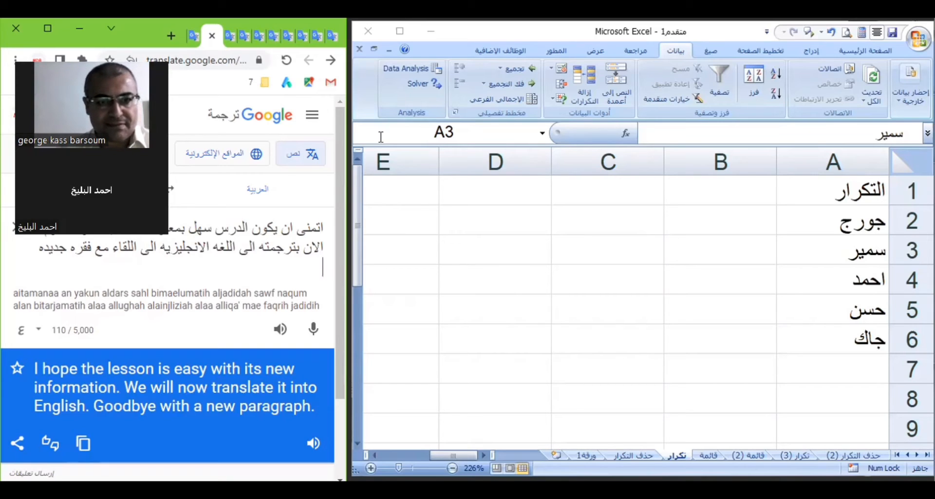
Run Remove Duplicates on column A of the تكرار sheet, leaving the headers option off
{"action": "left_click", "coordinate": [798, 200]}
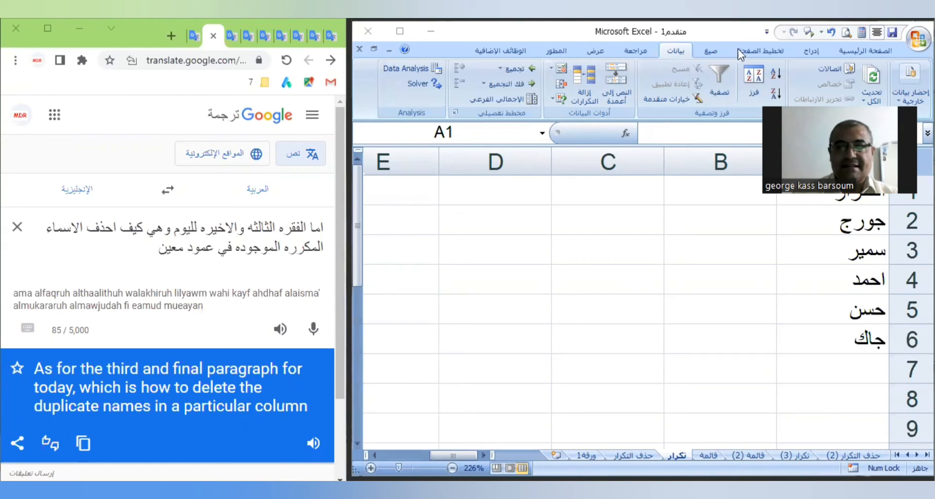
{"action": "left_click", "coordinate": [855, 47]}
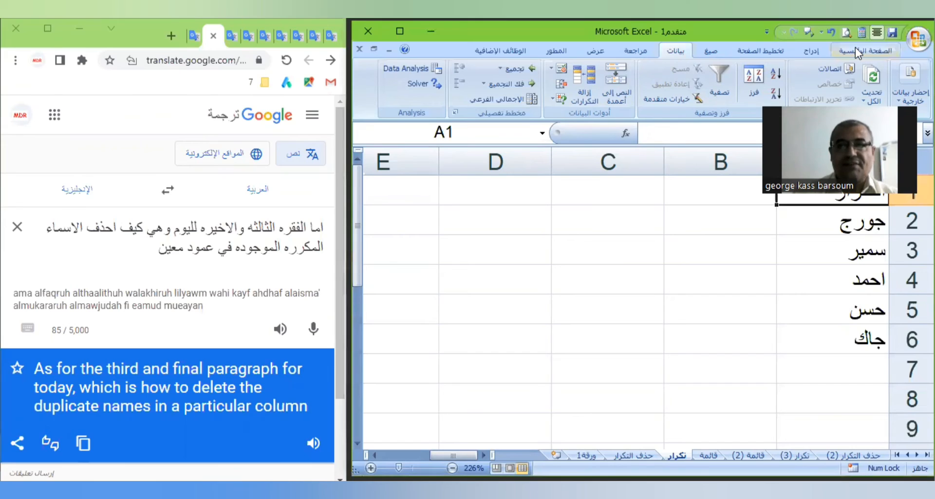
{"action": "left_click", "coordinate": [680, 51]}
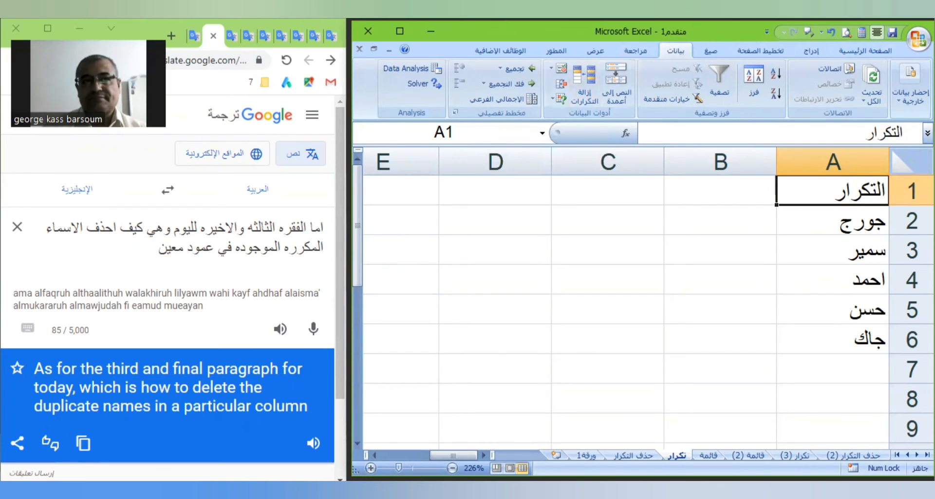
{"action": "left_click", "coordinate": [826, 157]}
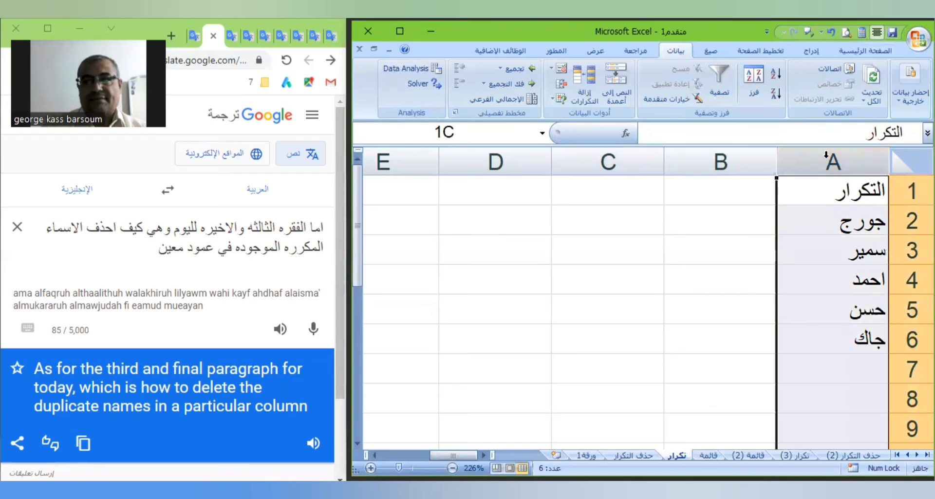
{"action": "left_click", "coordinate": [588, 98]}
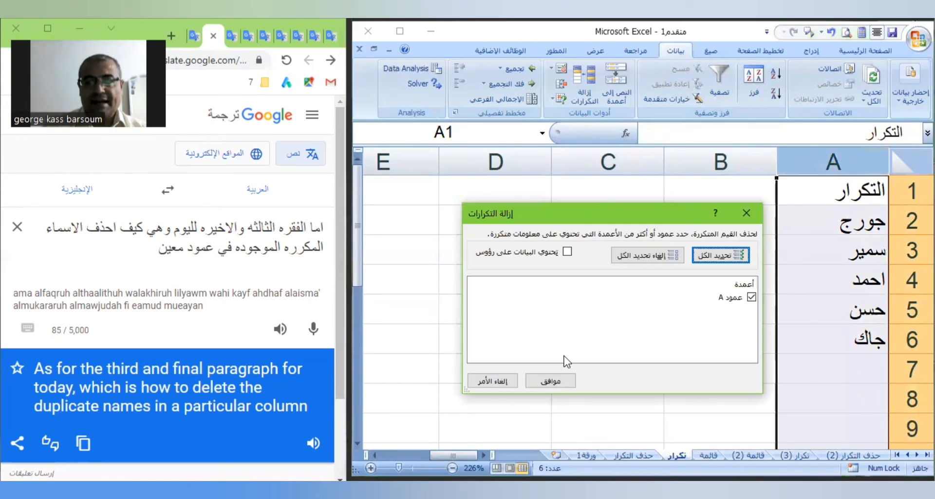
{"action": "left_click", "coordinate": [558, 383]}
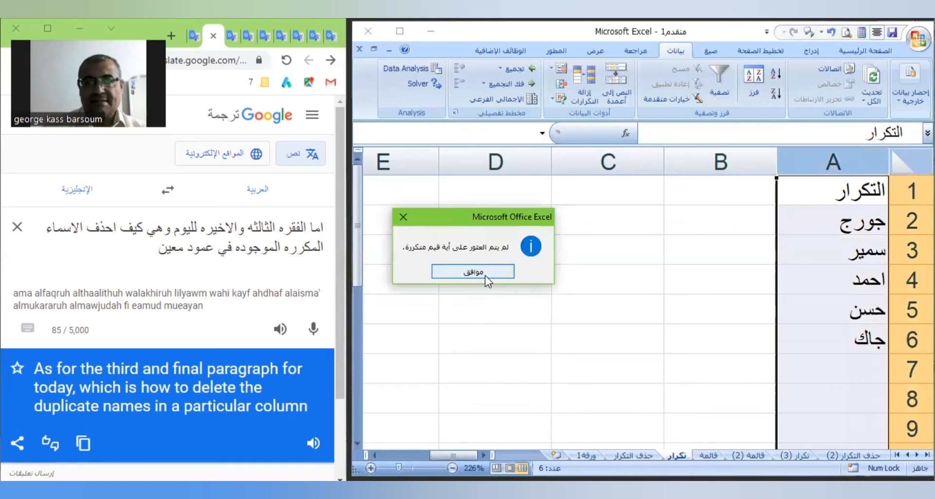
{"action": "left_click", "coordinate": [485, 276]}
Copy the two names in A5:A6 and paste them below the list, starting at A7
{"action": "left_click_drag", "start_coordinate": [839, 304], "coordinate": [836, 336]}
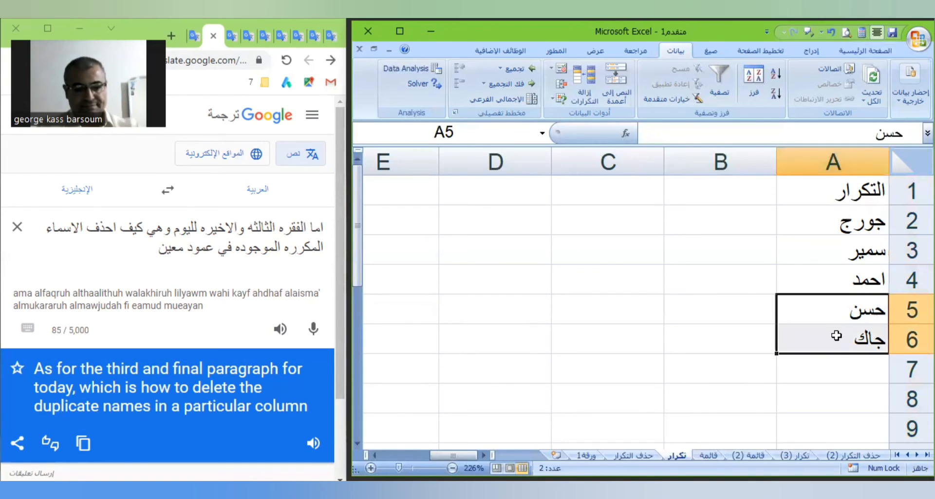
{"action": "key", "text": "ctrl+c"}
{"action": "left_click", "coordinate": [831, 378]}
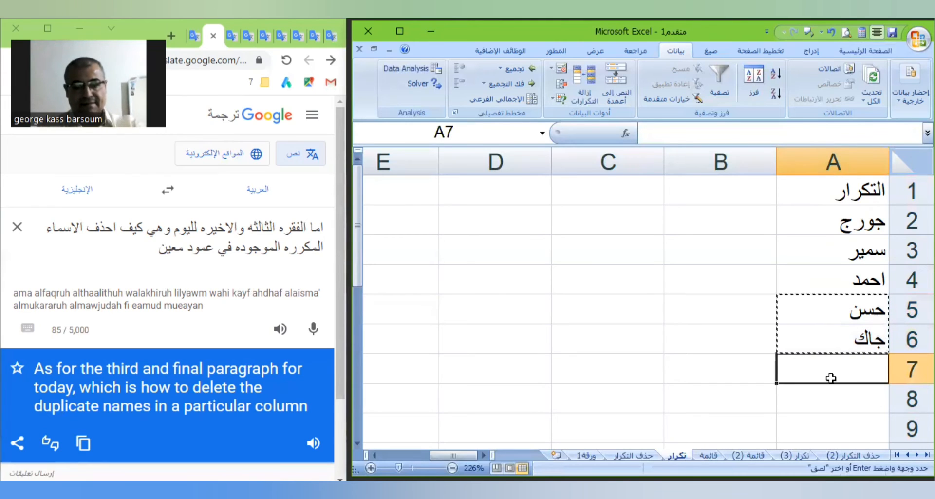
{"action": "key", "text": "ctrl+v"}
Remove the repeated names from the whole of column A, including the pasted entries
{"action": "left_click", "coordinate": [831, 158]}
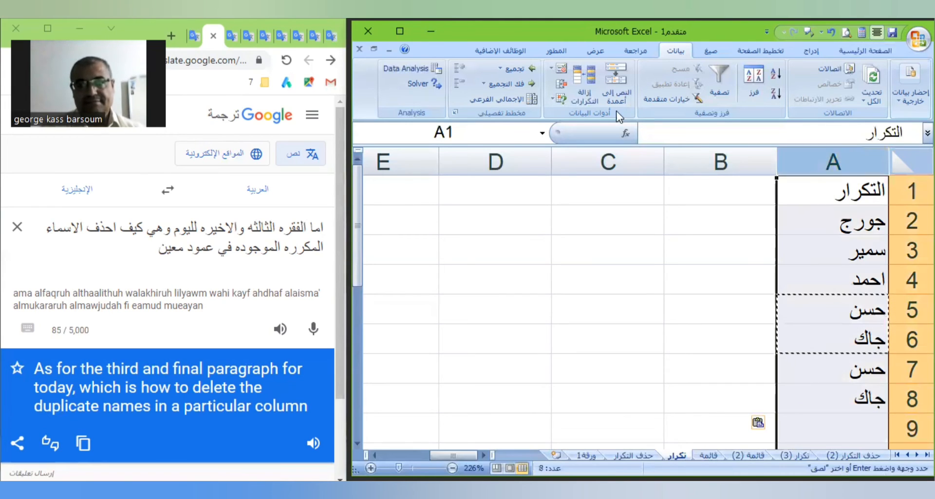
{"action": "left_click", "coordinate": [571, 89]}
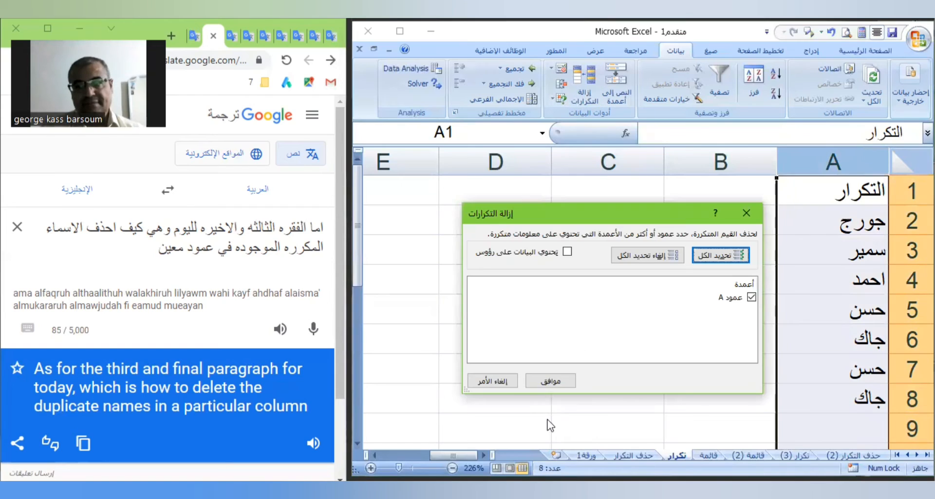
{"action": "left_click", "coordinate": [550, 380]}
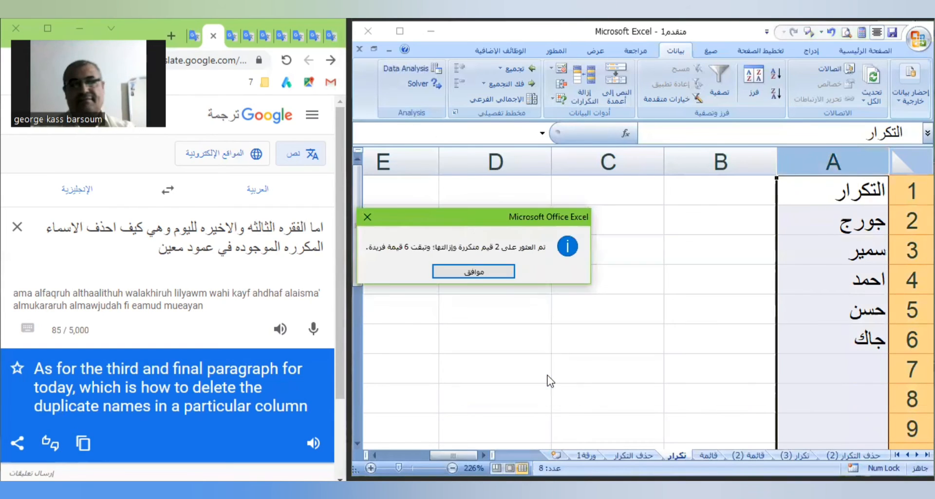
{"action": "left_click", "coordinate": [465, 277]}
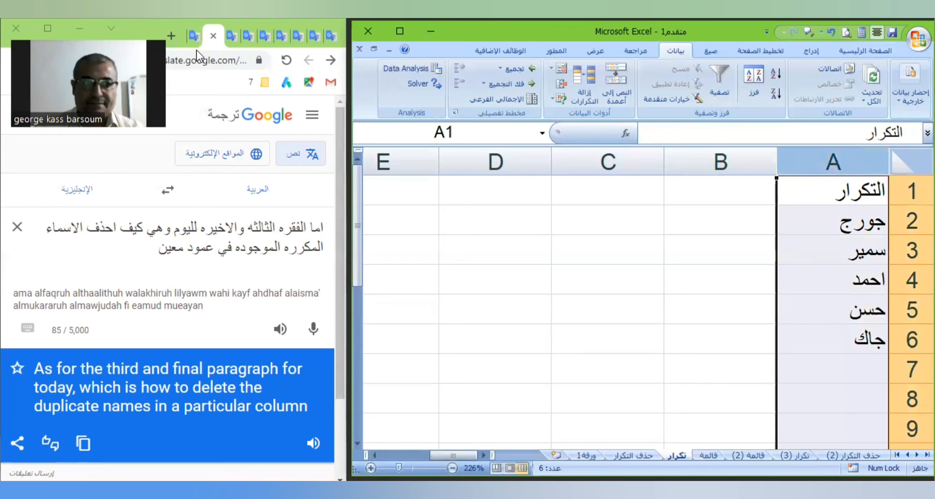
Switch to Google Translate, open the translation that welcomes friends to the advanced Excel lesson and play its English text aloud
{"action": "left_click", "coordinate": [197, 45]}
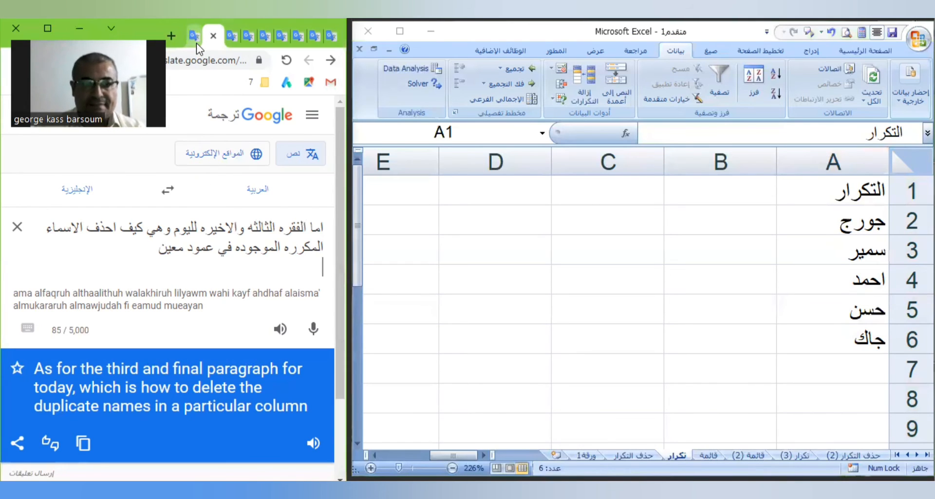
{"action": "left_click", "coordinate": [197, 43]}
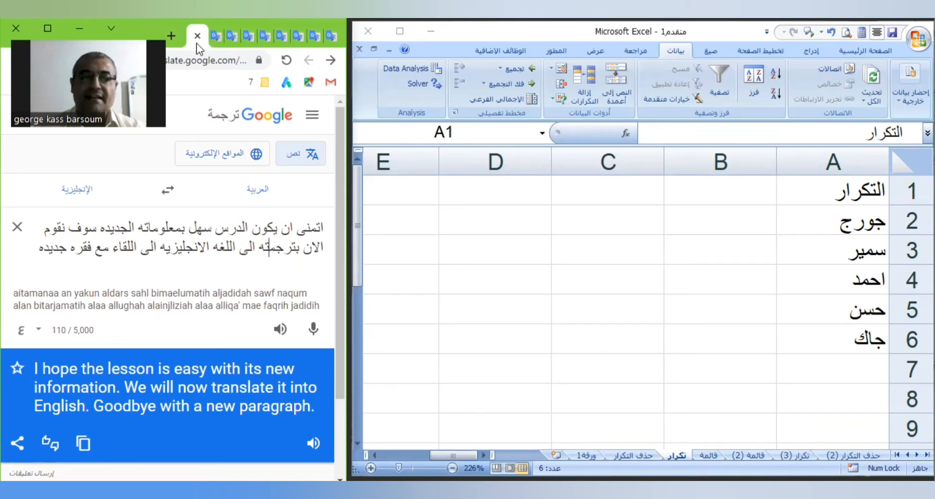
{"action": "left_click", "coordinate": [329, 38]}
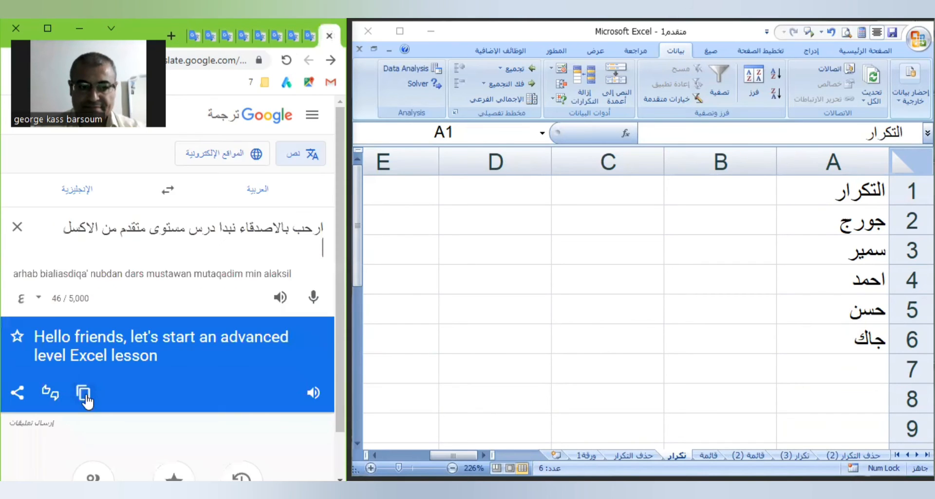
{"action": "left_click", "coordinate": [314, 394]}
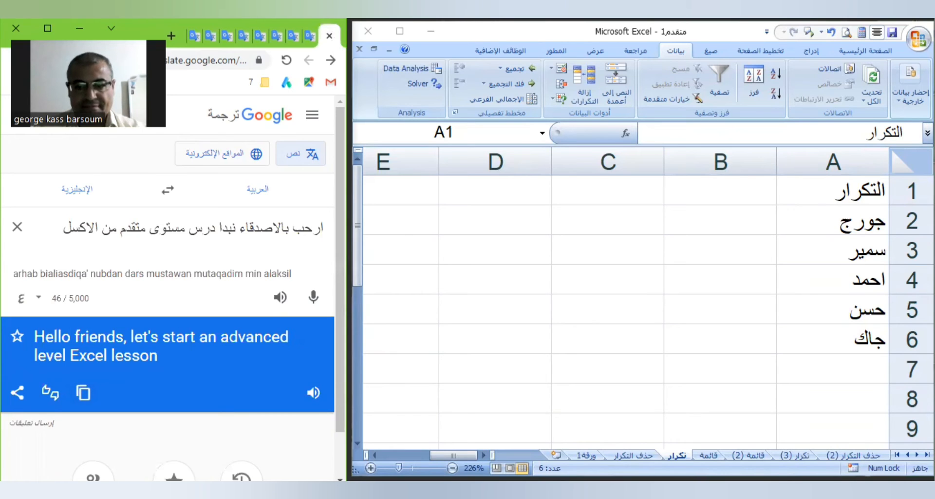
Return to Excel and open the قائمة (2) sheet
{"action": "left_click", "coordinate": [834, 161]}
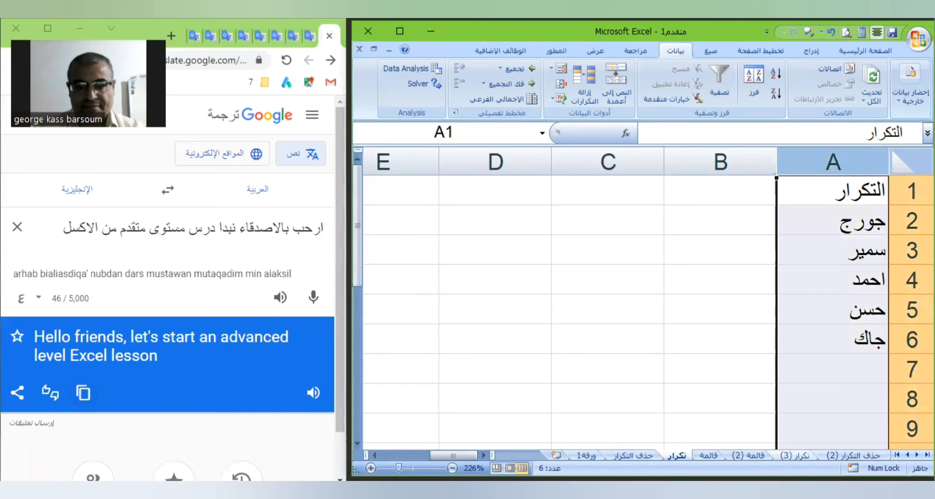
{"action": "left_click", "coordinate": [749, 455]}
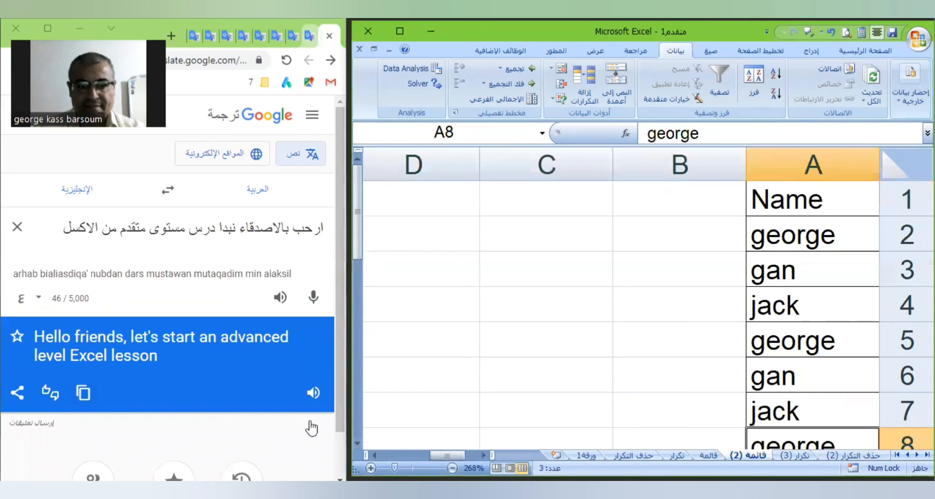
Play the English translations about the 30-minute limit, the 15-minute talk and the wish for a longer meeting in Google Translate
{"action": "left_click", "coordinate": [312, 428]}
{"action": "key", "text": "ctrl+shift+Tab"}
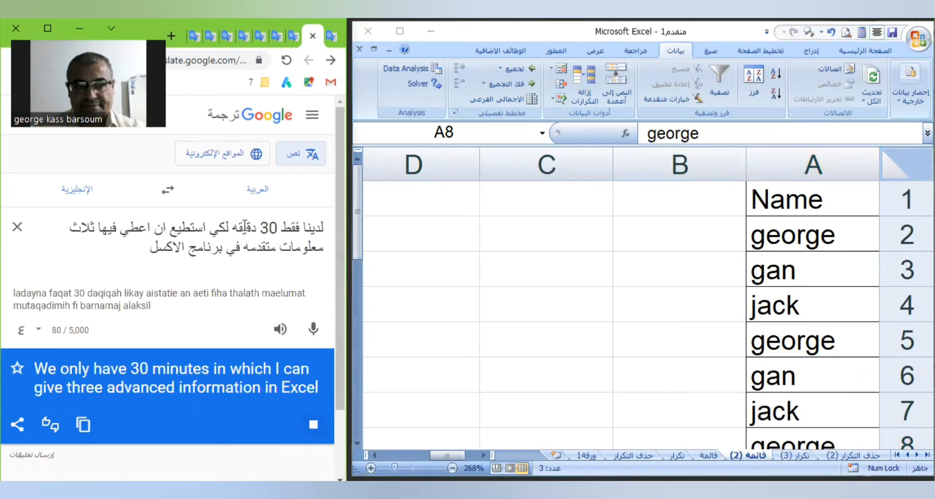
{"action": "left_click", "coordinate": [293, 35]}
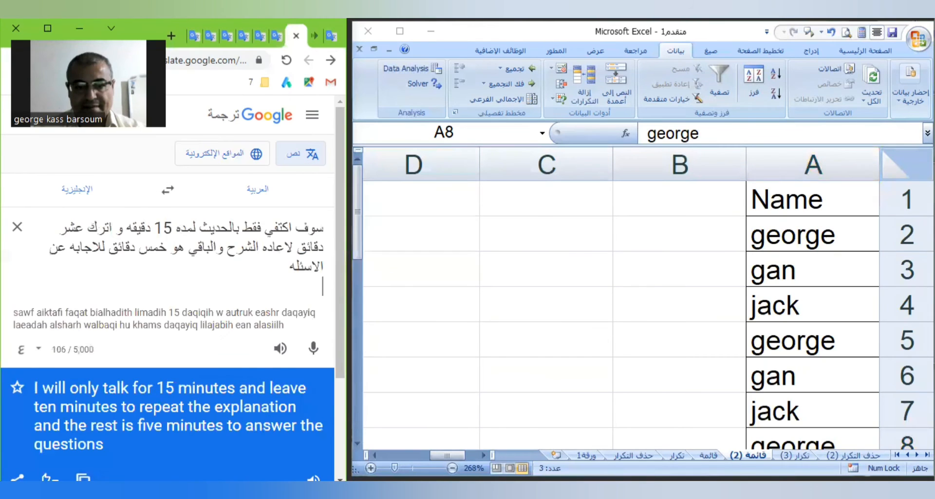
{"action": "scroll", "coordinate": [167, 293], "scroll_direction": "down", "scroll_amount": 1}
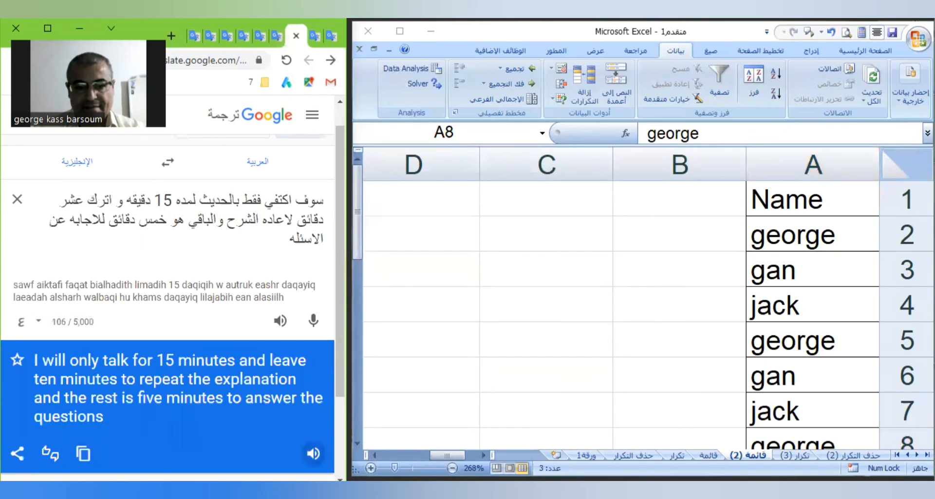
{"action": "left_click", "coordinate": [314, 454]}
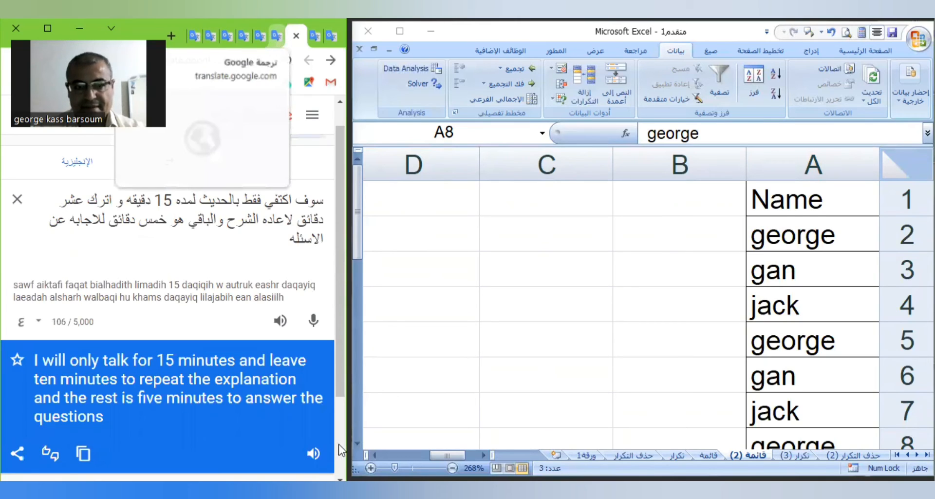
{"action": "key", "text": "ctrl+shift+Tab"}
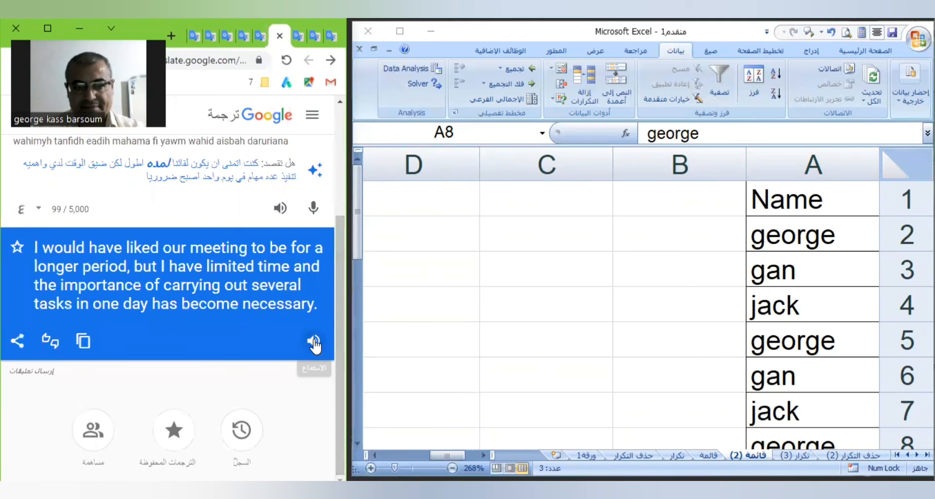
{"action": "left_click", "coordinate": [314, 343]}
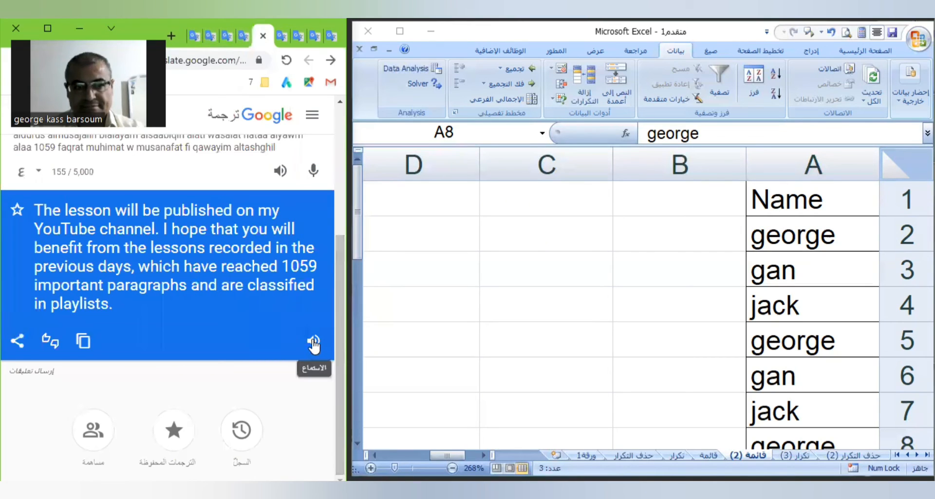
Play the English translations about publishing the lesson on YouTube and including a checklist of customer names
{"action": "left_click", "coordinate": [314, 343]}
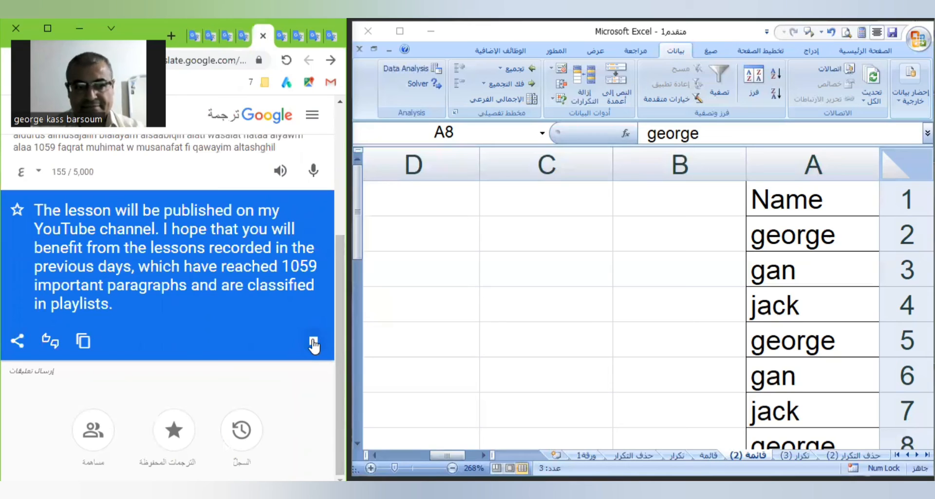
{"action": "left_click", "coordinate": [314, 343]}
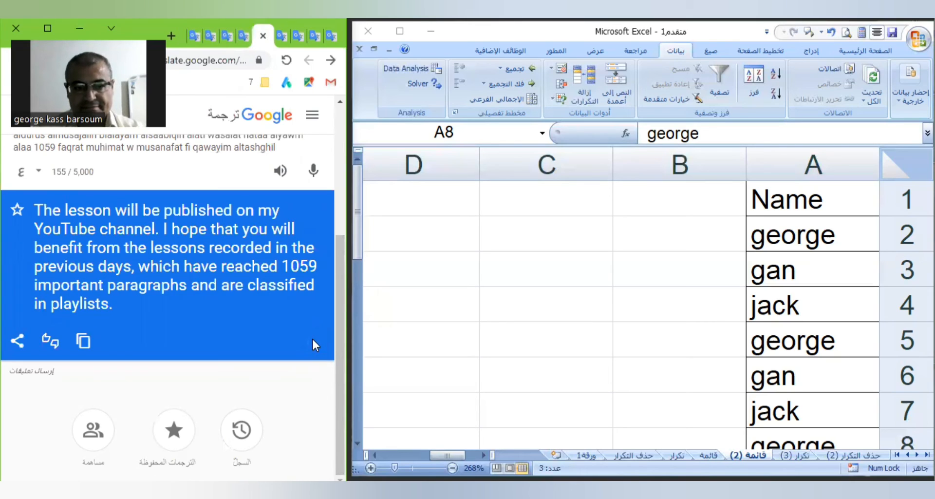
{"action": "left_click", "coordinate": [314, 343]}
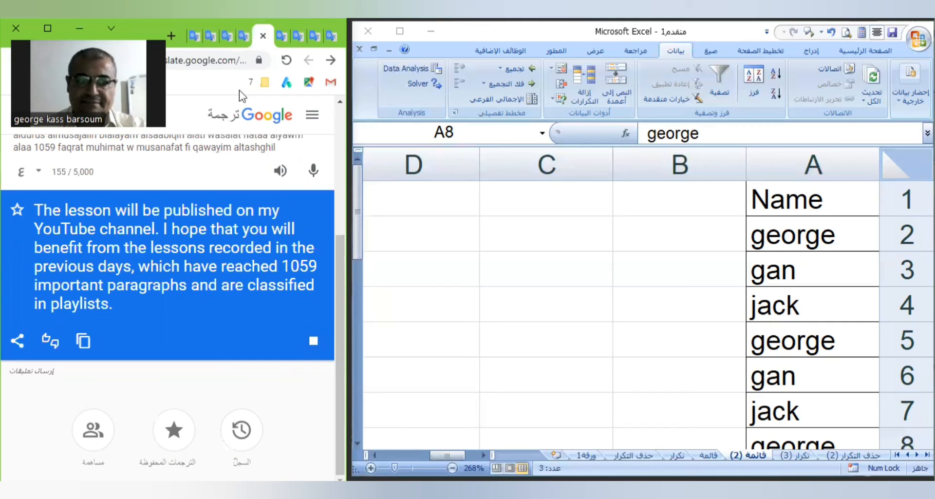
{"action": "left_click", "coordinate": [241, 45]}
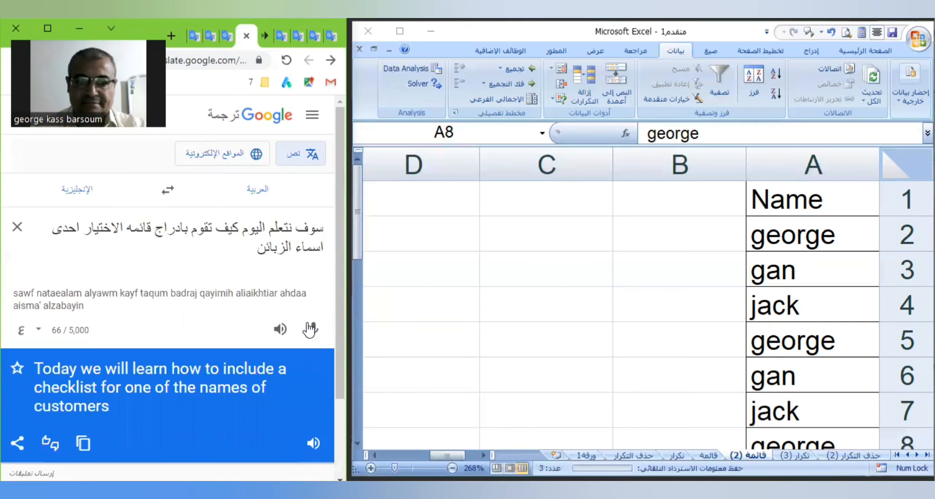
{"action": "left_click", "coordinate": [314, 443]}
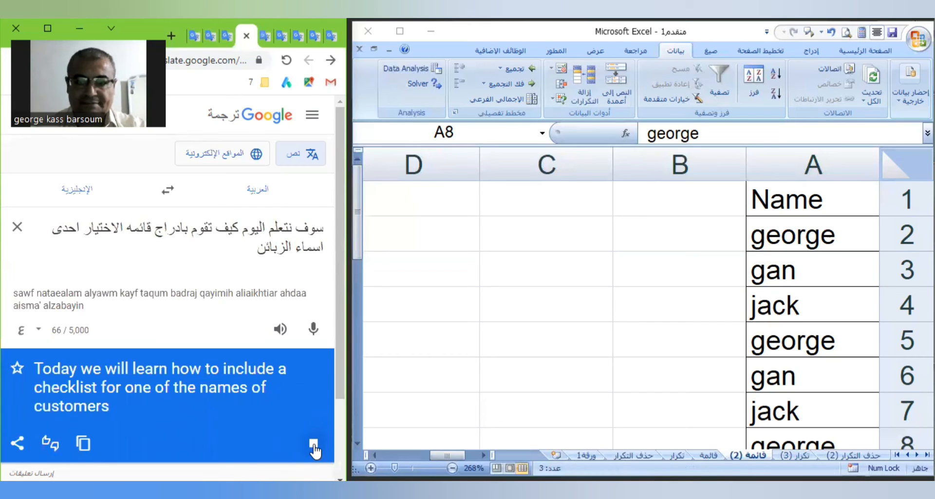
Narrow columns B through E on the قائمة (2) sheet to bring the name list close to the orange cell F2
{"action": "left_click", "coordinate": [671, 168]}
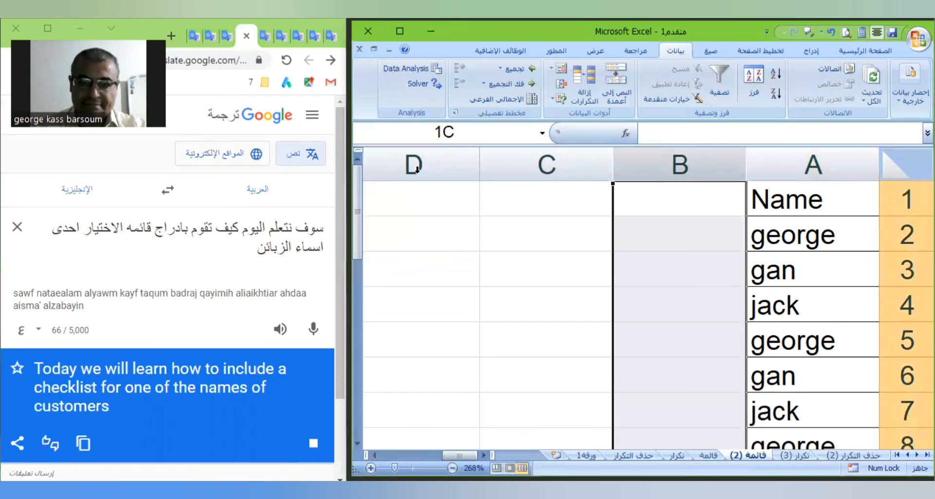
{"action": "left_click_drag", "start_coordinate": [415, 168], "coordinate": [628, 161]}
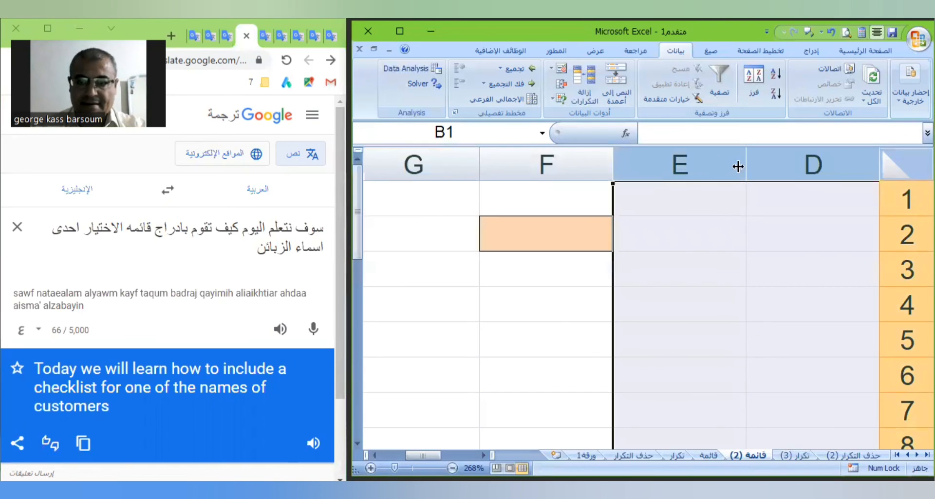
{"action": "left_click_drag", "start_coordinate": [738, 167], "coordinate": [738, 164]}
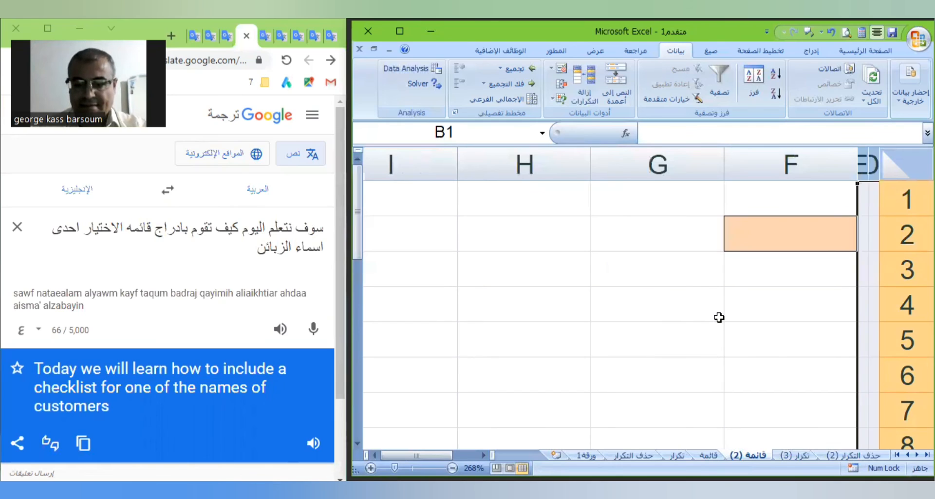
{"action": "key", "text": "Down"}
{"action": "key", "text": "Down"}
{"action": "key", "text": "Down"}
{"action": "key", "text": "Left"}
{"action": "key", "text": "Left"}
{"action": "key", "text": "Left"}
{"action": "key", "text": "Left"}
{"action": "key", "text": "Left"}
{"action": "key", "text": "Left"}
{"action": "key", "text": "Left"}
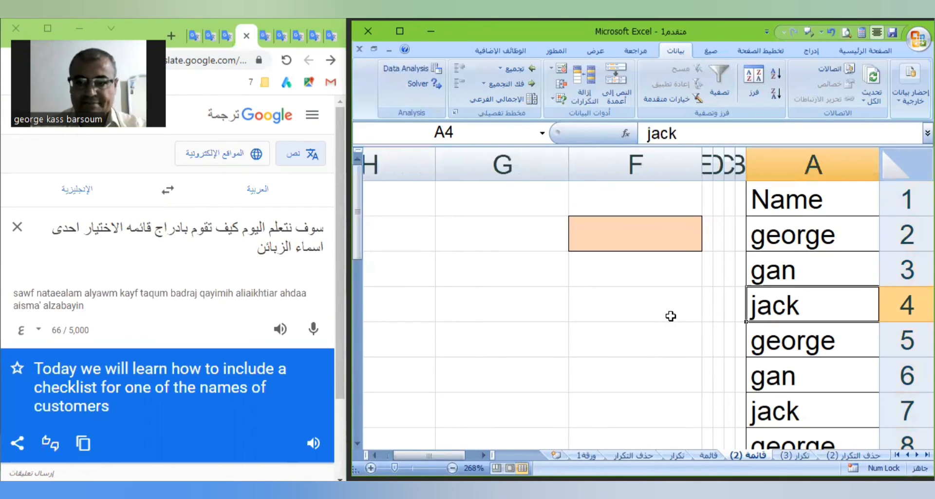
Add list data validation to cell F4 with =$A$2:$A$12 as its source
{"action": "left_click", "coordinate": [655, 305]}
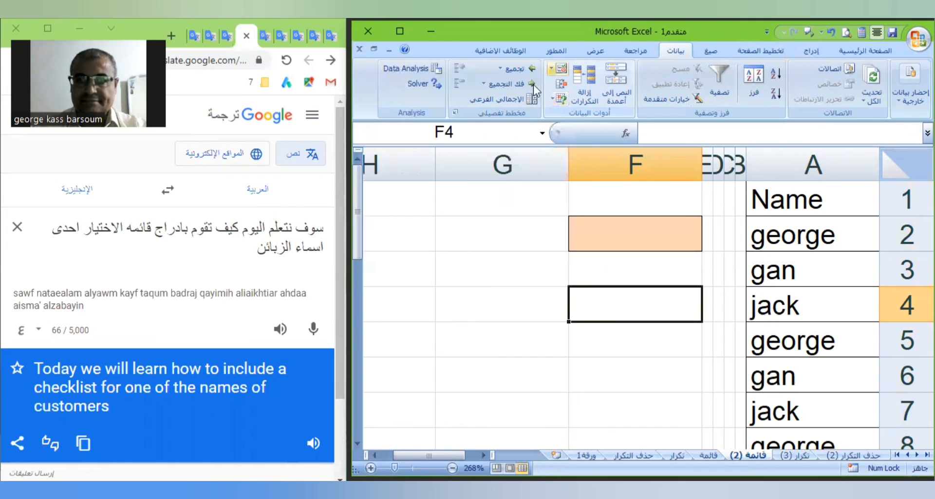
{"action": "left_click", "coordinate": [551, 69]}
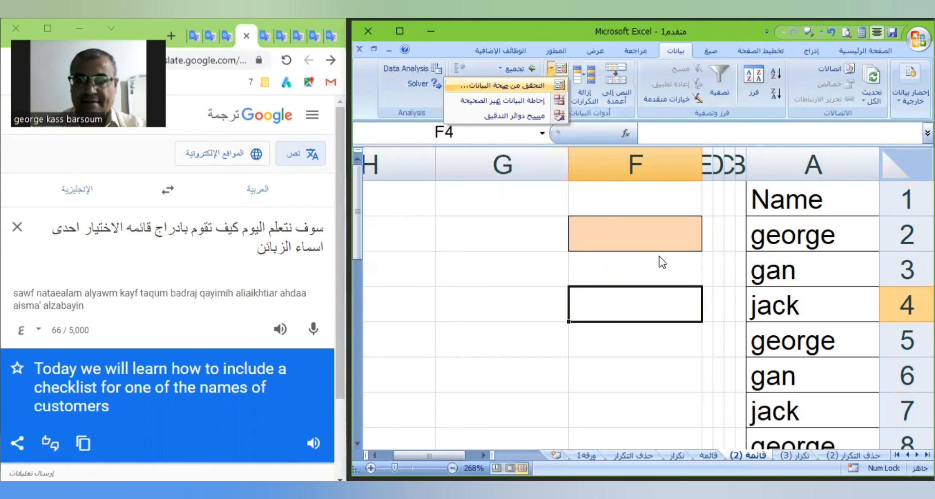
{"action": "key", "text": "Return"}
{"action": "left_click", "coordinate": [697, 261]}
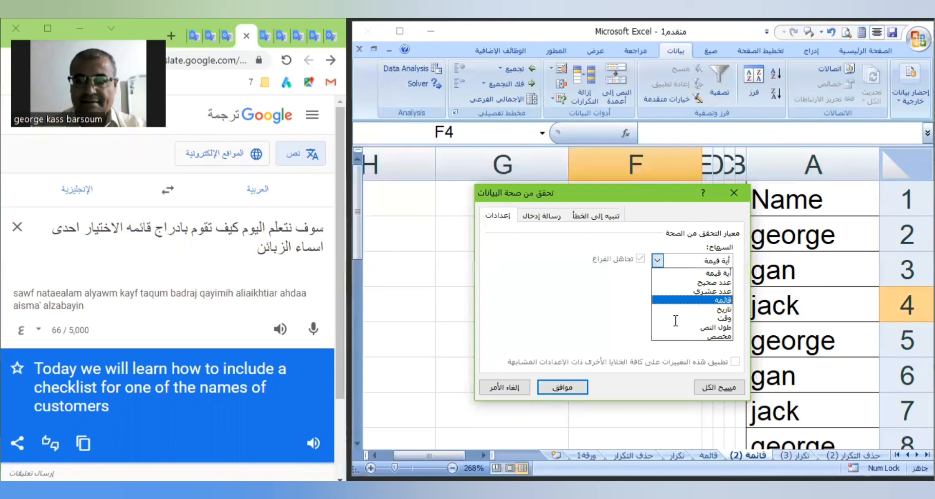
{"action": "left_click", "coordinate": [672, 299]}
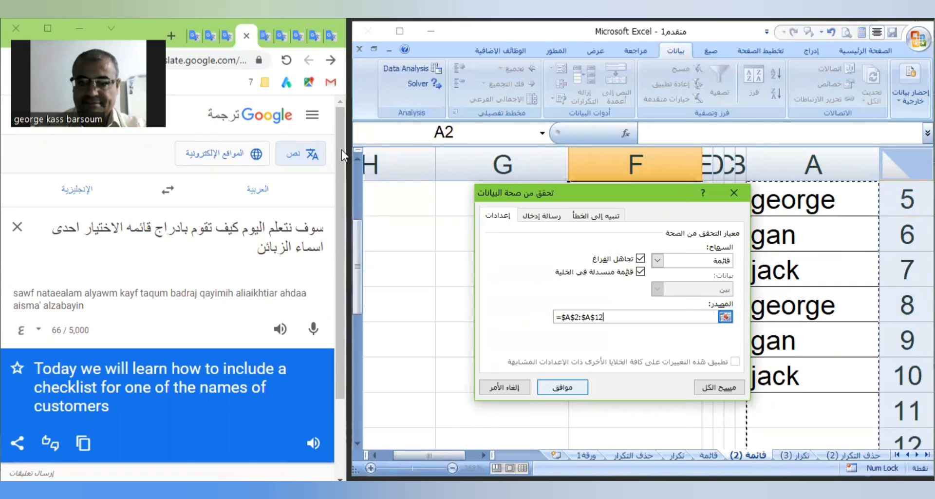
{"action": "key", "text": "Return"}
{"action": "left_click", "coordinate": [357, 161]}
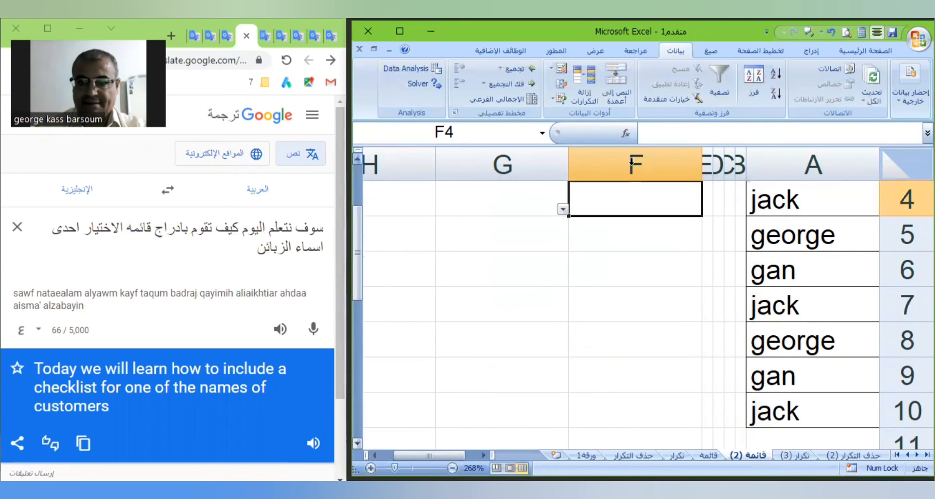
{"action": "scroll", "coordinate": [357, 161], "scroll_direction": "up", "scroll_amount": 1}
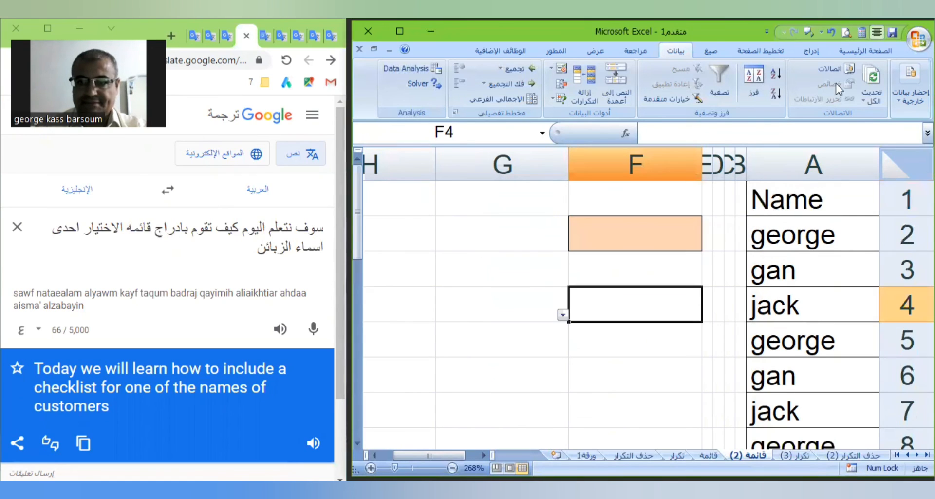
Apply borders to cell F4 and choose the sixth name from its drop-down list
{"action": "left_click", "coordinate": [865, 51]}
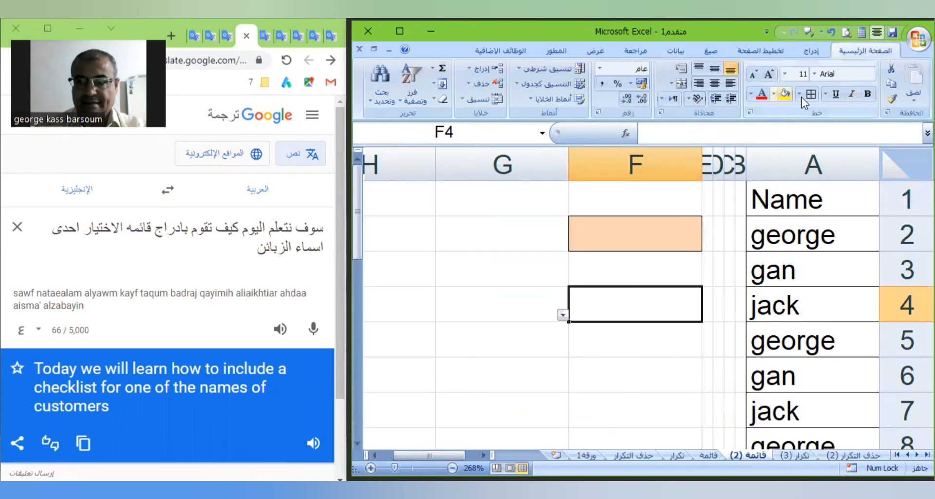
{"action": "left_click", "coordinate": [460, 270]}
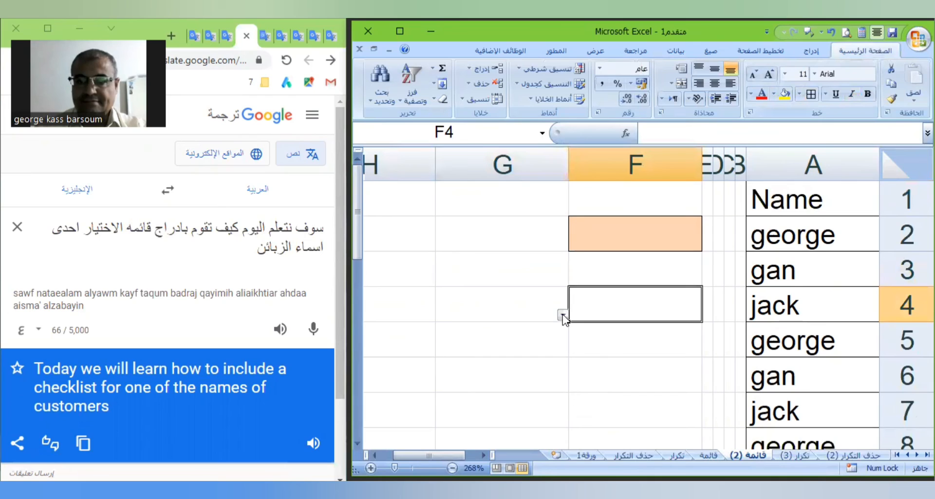
{"action": "left_click", "coordinate": [563, 315]}
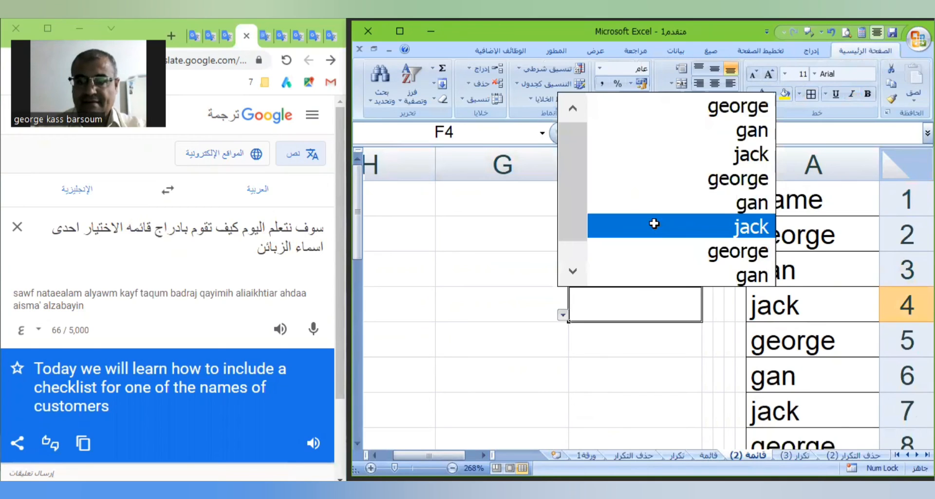
{"action": "left_click", "coordinate": [654, 223]}
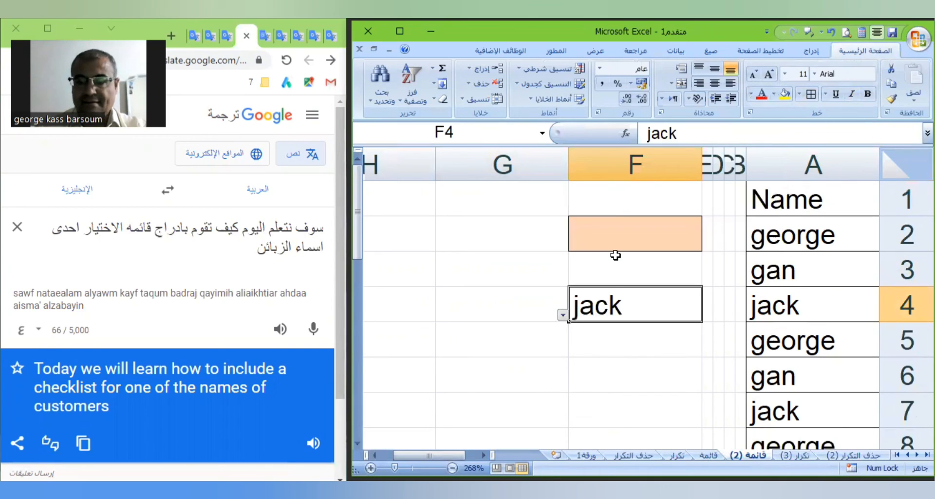
Add 7777 in cell A11 below the name list and return to cell A1
{"action": "left_click", "coordinate": [785, 353]}
{"action": "key", "text": "Down"}
{"action": "key", "text": "Down"}
{"action": "key", "text": "Down"}
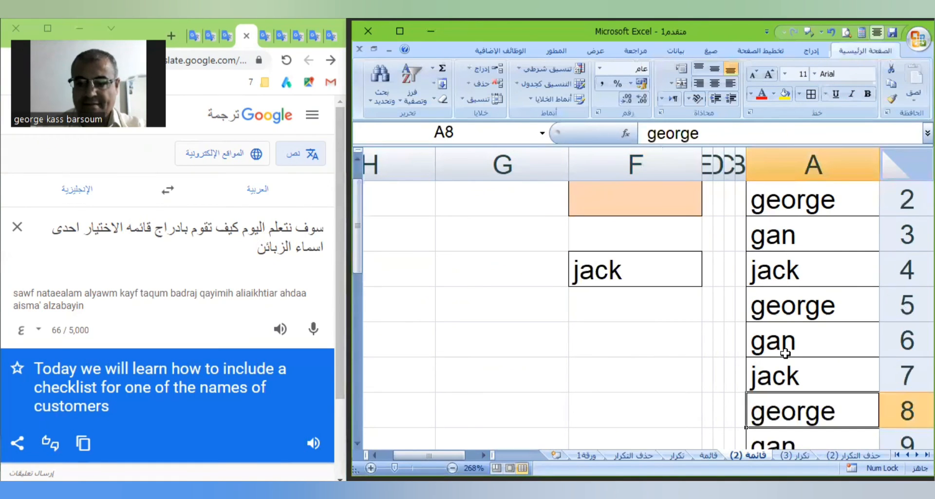
{"action": "key", "text": "Down"}
{"action": "key", "text": "Down"}
{"action": "key", "text": "Down"}
{"action": "type", "text": "7777"}
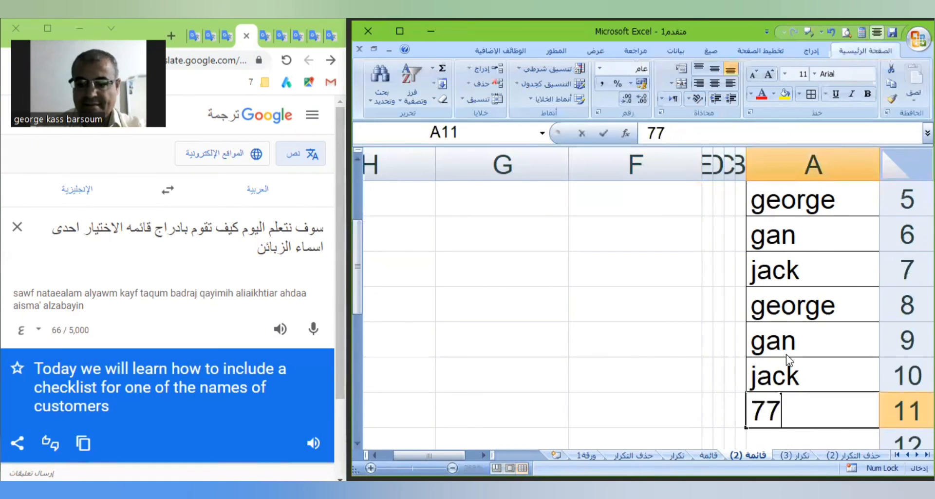
{"action": "key", "text": "Return"}
{"action": "key", "text": "ctrl+Home"}
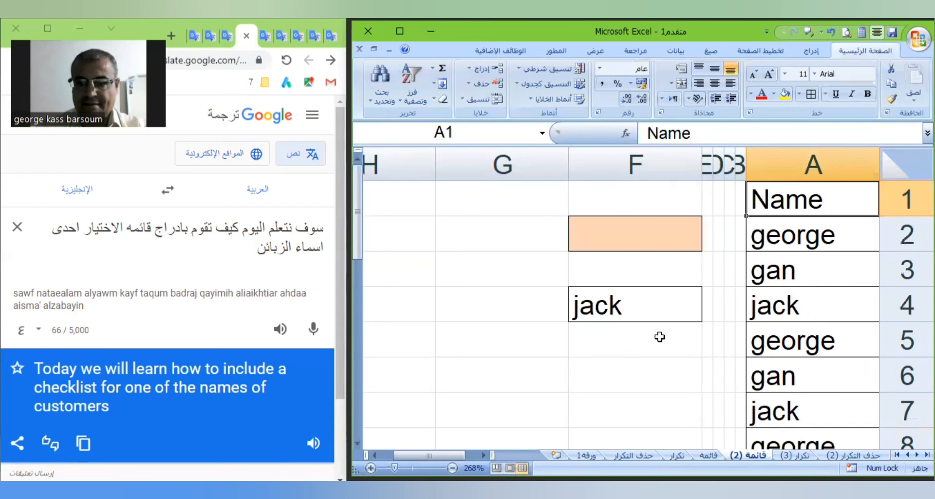
Choose the new 7777 entry from the drop-down list in cell F4, and move to the orange cell F2
{"action": "left_click", "coordinate": [626, 302]}
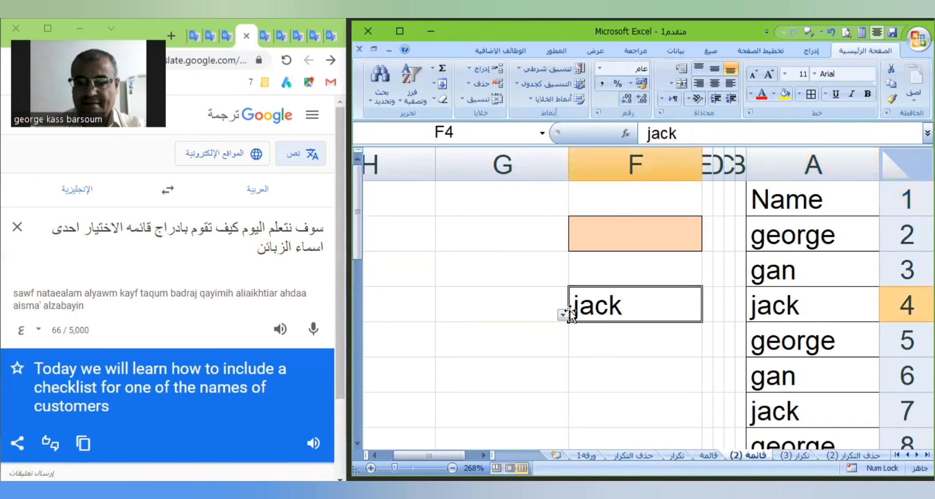
{"action": "left_click", "coordinate": [564, 315]}
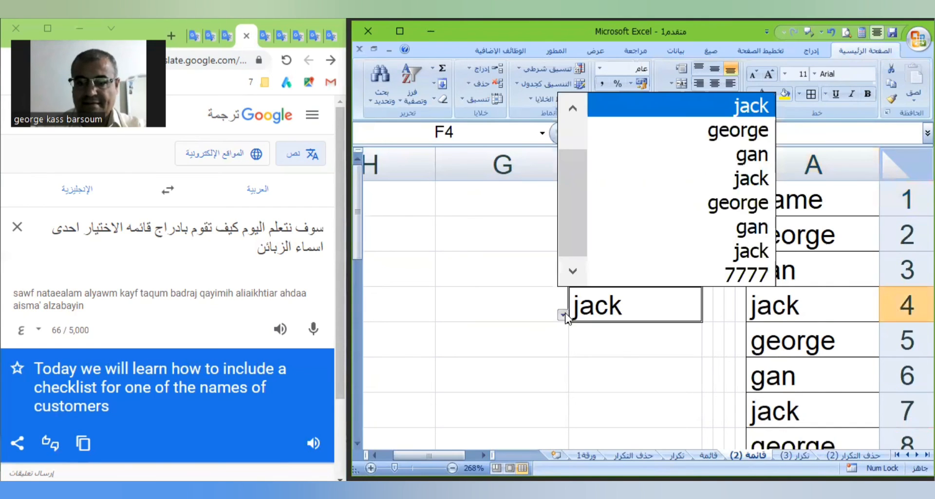
{"action": "left_click", "coordinate": [630, 274]}
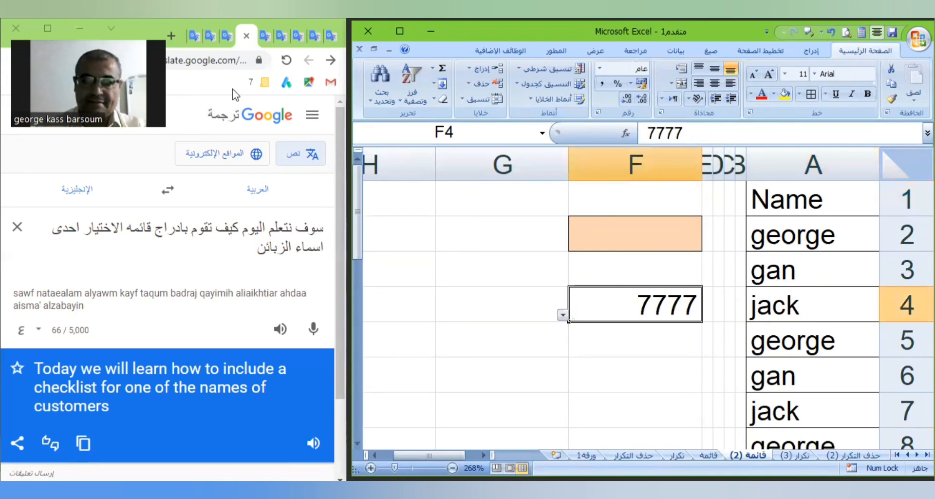
{"action": "key", "text": "Up"}
{"action": "key", "text": "Up"}
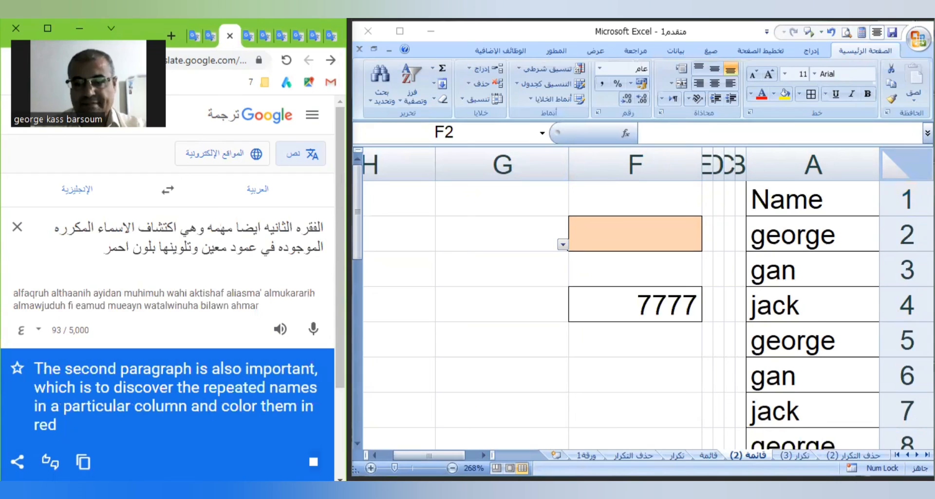
Open the تكرار (3) sheet and go to the Name header in cell A1
{"action": "key", "text": "ctrl+Page_Up"}
{"action": "left_click", "coordinate": [797, 227]}
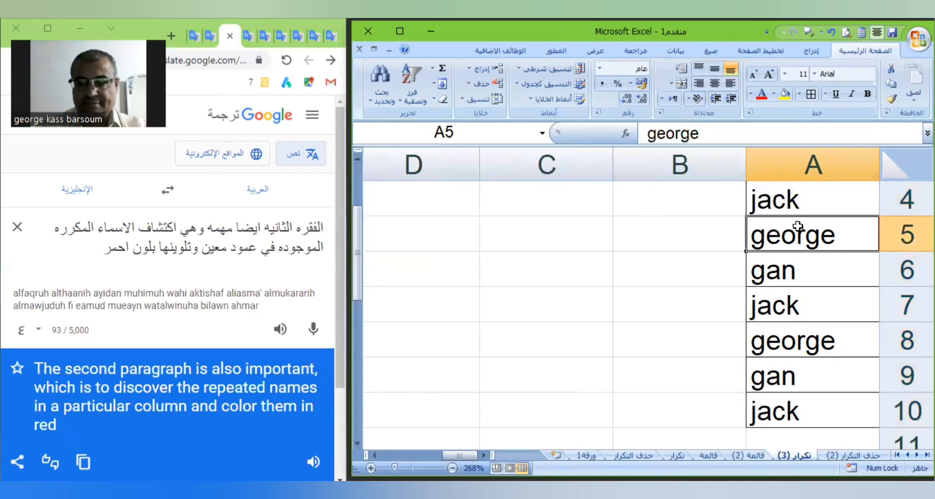
{"action": "key", "text": "ctrl+Home"}
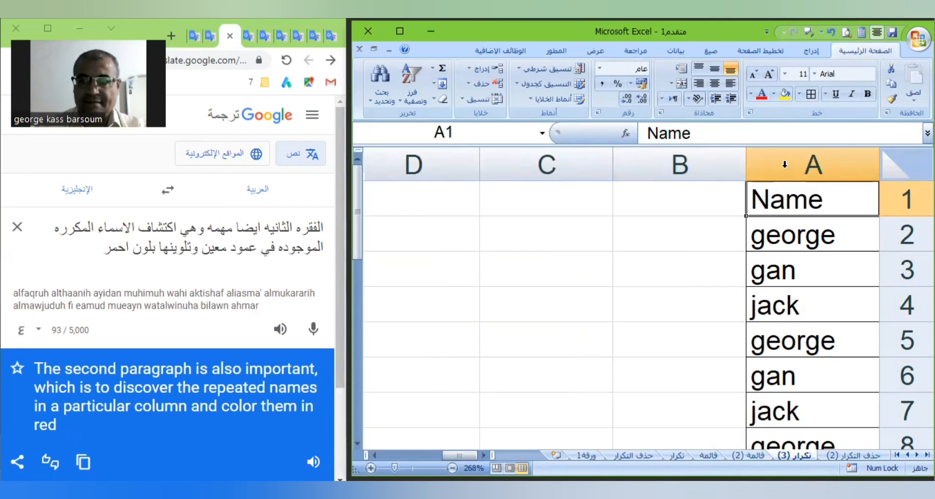
Apply a duplicate-values conditional format to column A with light red fill and dark red text
{"action": "left_click", "coordinate": [784, 163]}
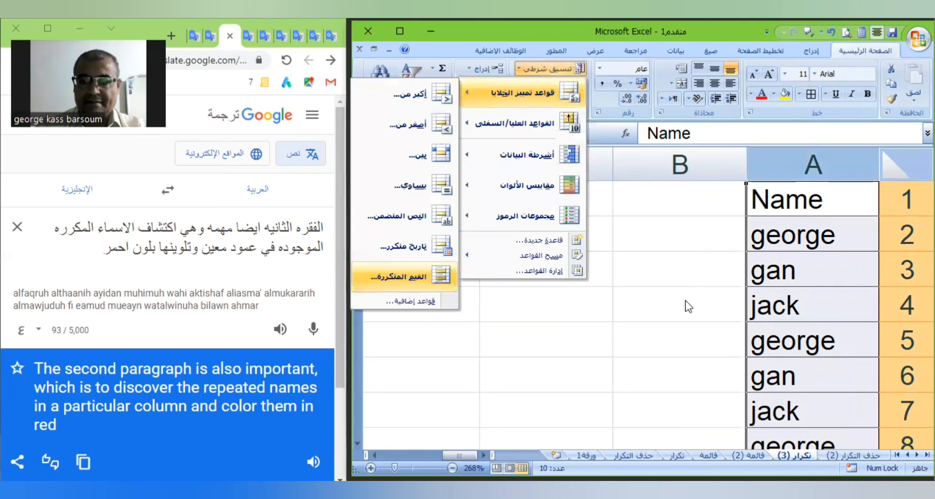
{"action": "key", "text": "Return"}
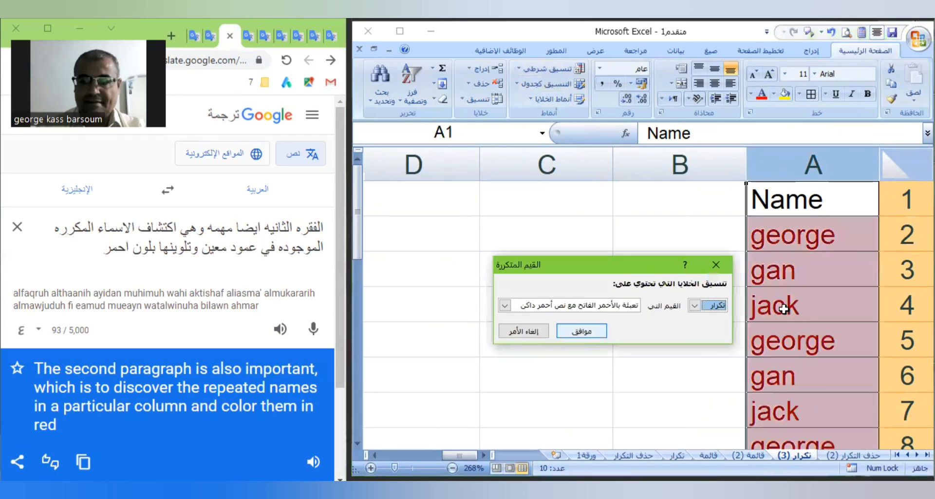
{"action": "key", "text": "Return"}
Look through the highlighted names in column A down to the end of the list and return to A1
{"action": "key", "text": "Down"}
{"action": "key", "text": "Down"}
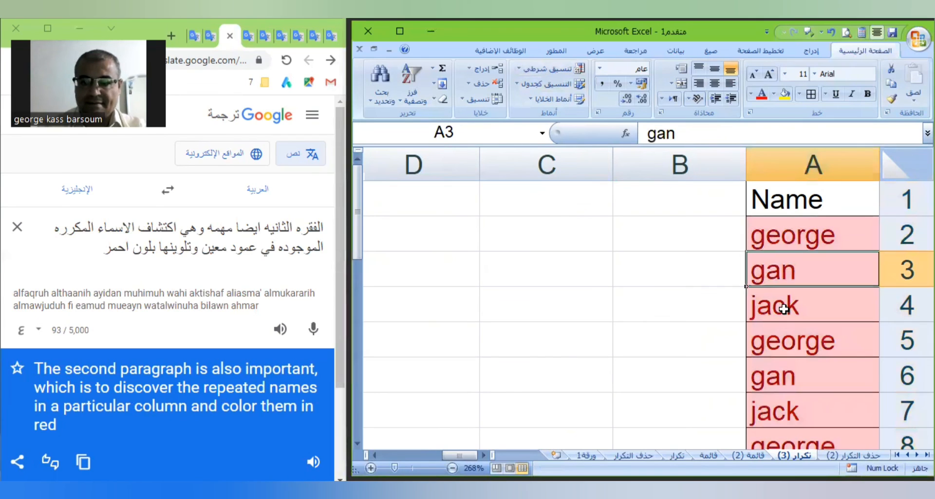
{"action": "key", "text": "Down"}
{"action": "key", "text": "Down"}
{"action": "key", "text": "Down"}
{"action": "key", "text": "Down"}
{"action": "key", "text": "Down"}
{"action": "key", "text": "Down"}
{"action": "key", "text": "Down"}
{"action": "key", "text": "Down"}
{"action": "key", "text": "Down"}
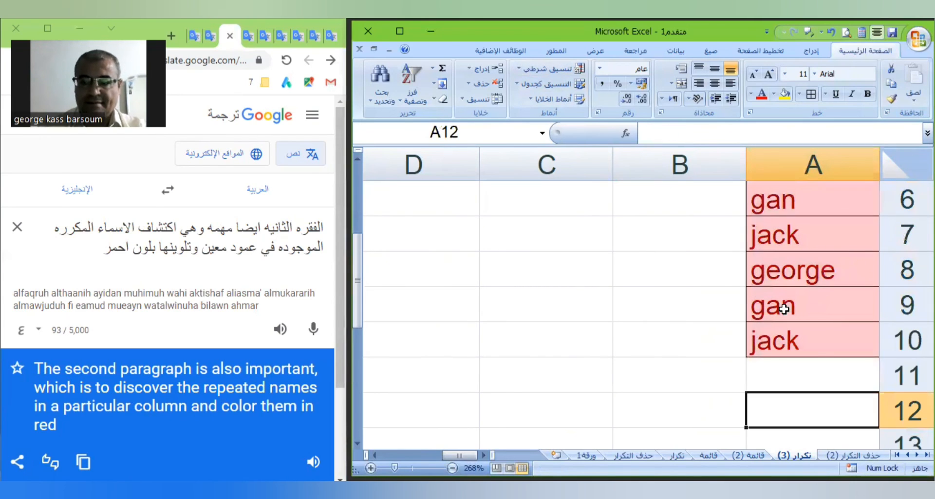
{"action": "key", "text": "ctrl+Home"}
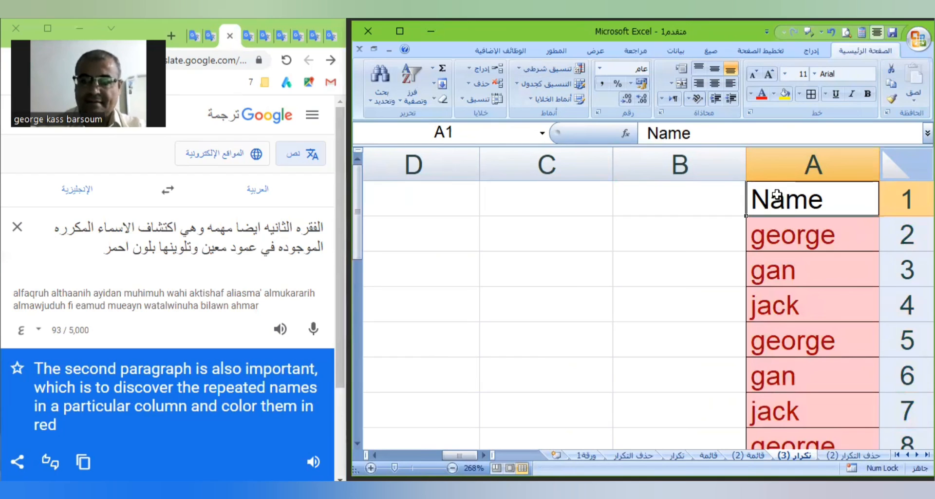
Clear the conditional formatting rules from column A
{"action": "key", "text": "ctrl+shift+Down"}
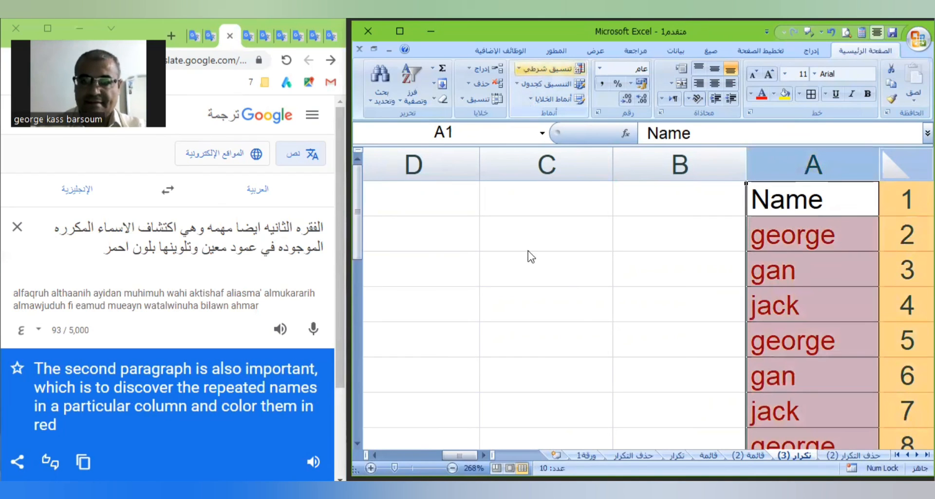
{"action": "left_click", "coordinate": [551, 68]}
{"action": "mouse_move", "coordinate": [528, 253]}
{"action": "left_click", "coordinate": [414, 271]}
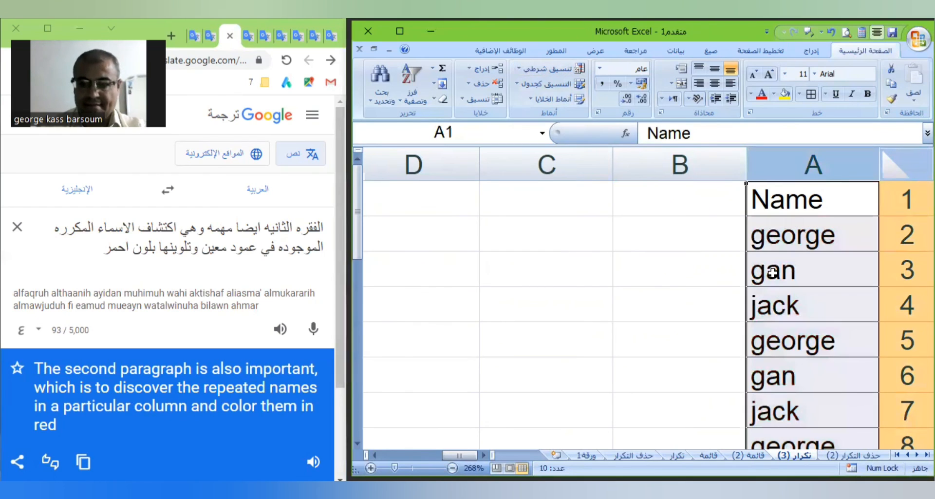
Replace the names in cells A3 and A7 with the unique values 777 and 888
{"action": "left_click", "coordinate": [772, 271]}
{"action": "key", "text": "BackSpace"}
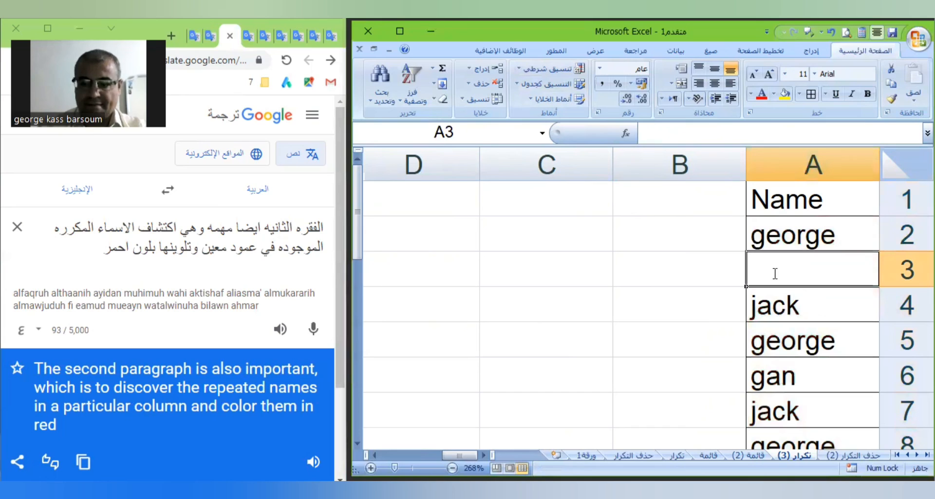
{"action": "type", "text": "777"}
{"action": "key", "text": "Return"}
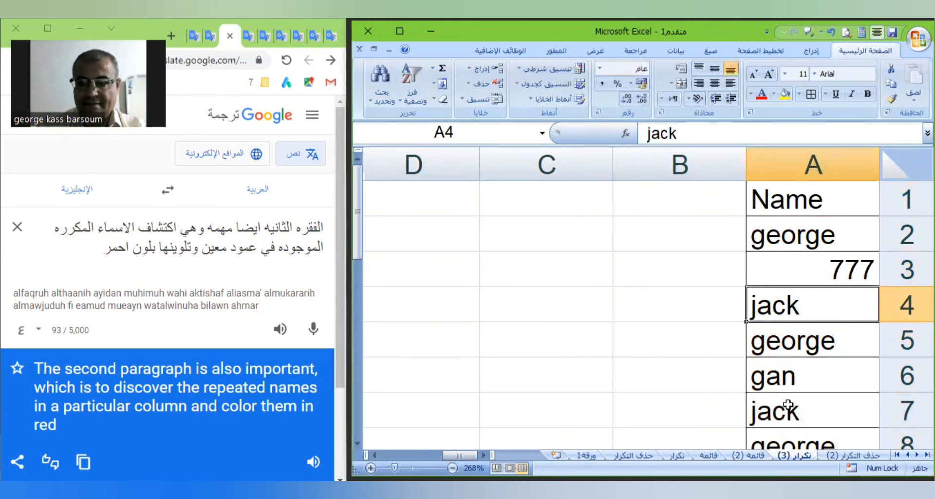
{"action": "left_click", "coordinate": [788, 404]}
{"action": "type", "text": "88"}
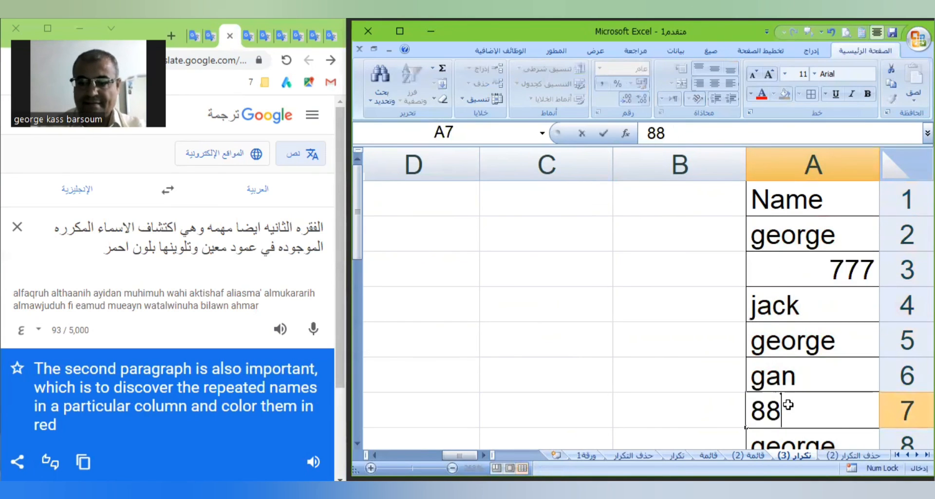
{"action": "type", "text": "8"}
{"action": "key", "text": "Return"}
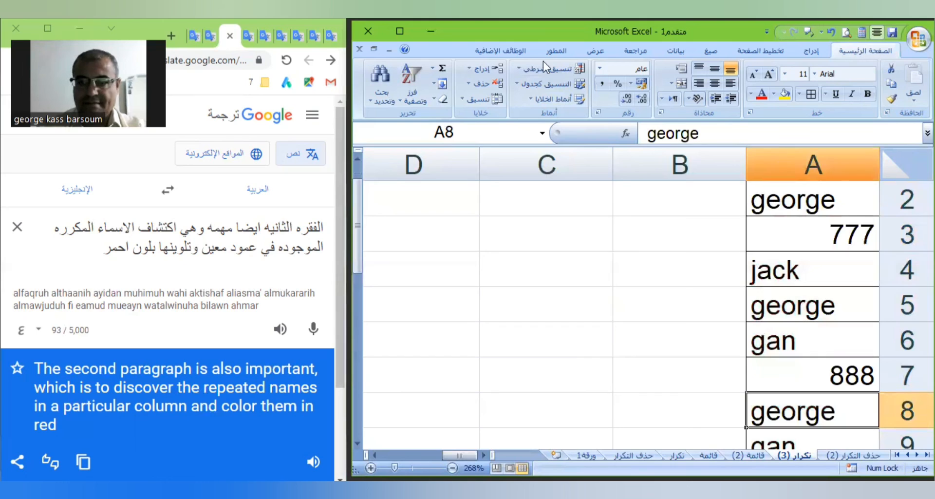
Highlight the duplicate values in the edited column A with light red fill and dark red text
{"action": "left_click", "coordinate": [813, 164]}
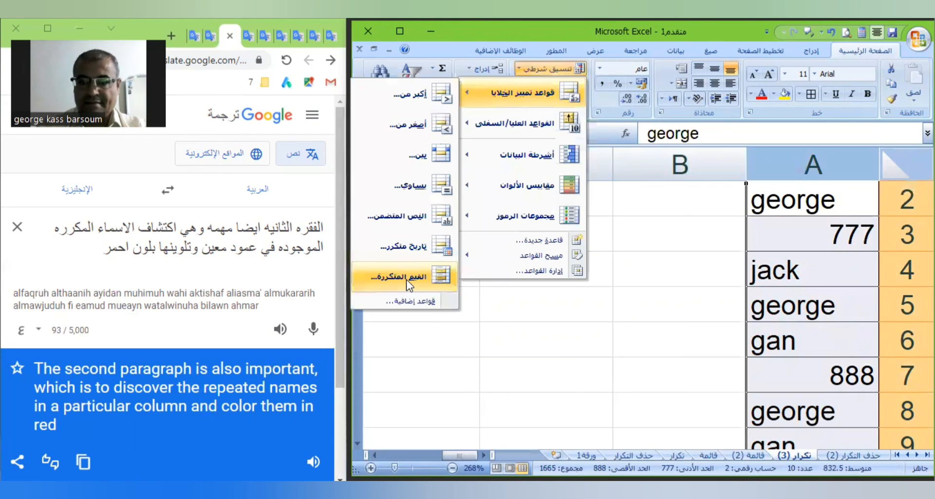
{"action": "left_click", "coordinate": [408, 285]}
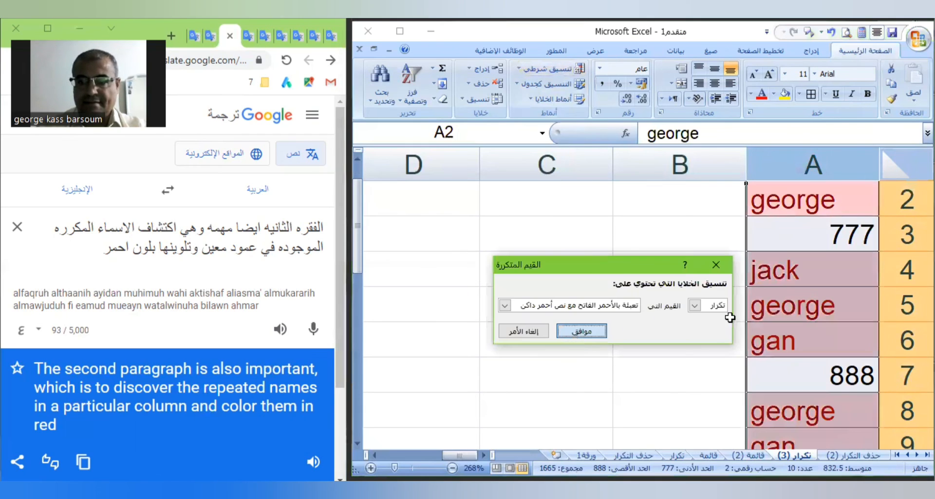
{"action": "key", "text": "Return"}
Check which entries in column A are highlighted as duplicates, including the cells with 777 and 888
{"action": "left_click", "coordinate": [771, 298]}
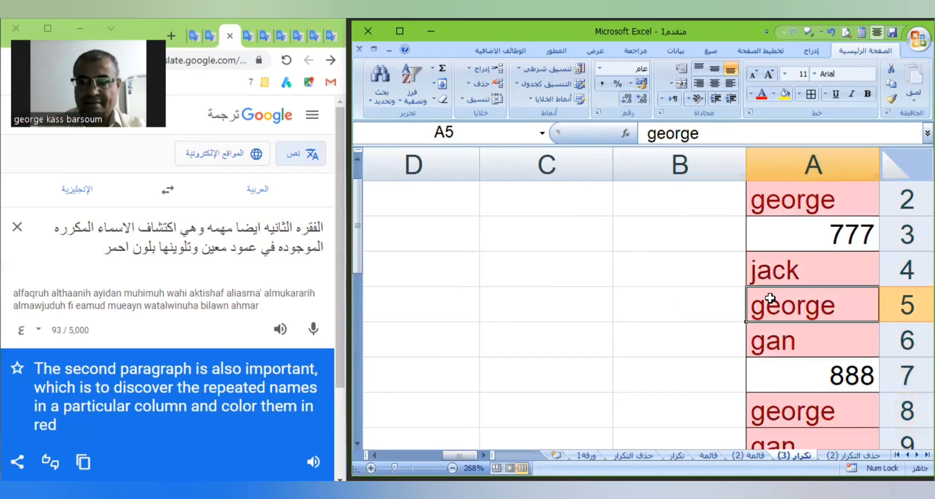
{"action": "key", "text": "Up"}
{"action": "key", "text": "Up"}
{"action": "scroll", "coordinate": [770, 298], "scroll_direction": "up", "scroll_amount": 1}
{"action": "key", "text": "Down"}
{"action": "key", "text": "Down"}
{"action": "key", "text": "Down"}
{"action": "key", "text": "Down"}
{"action": "key", "text": "Down"}
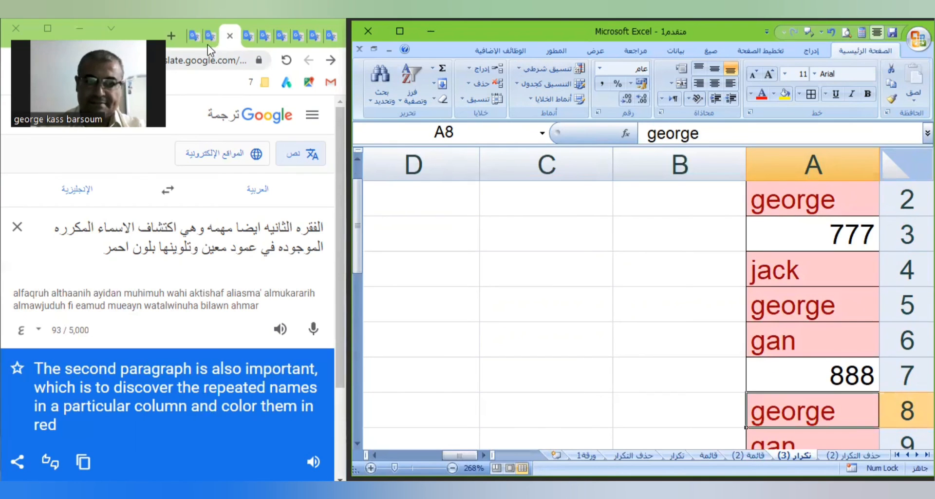
Switch to the Google Translate paragraph about deleting duplicate names in a particular column and play its English translation aloud
{"action": "key", "text": "ctrl+shift+Tab"}
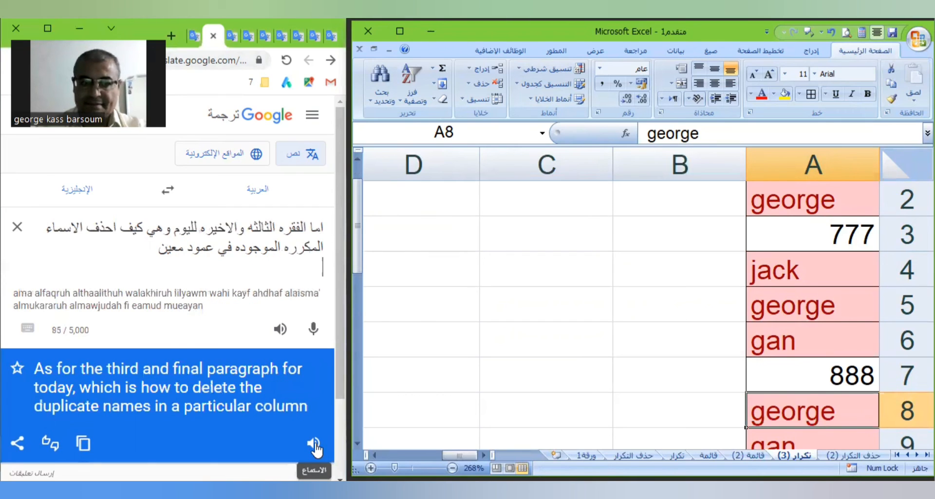
{"action": "left_click", "coordinate": [314, 446]}
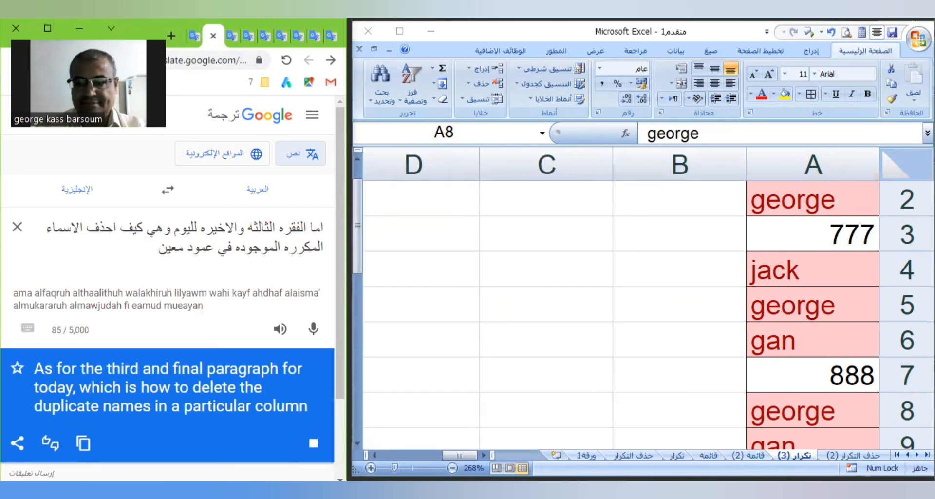
On Excel's "حذف التكرار (2)" sheet, remove the duplicate values from the column A list starting at A1, leaving the header option off
{"action": "left_click", "coordinate": [774, 258]}
{"action": "key", "text": "ctrl+Page_Up"}
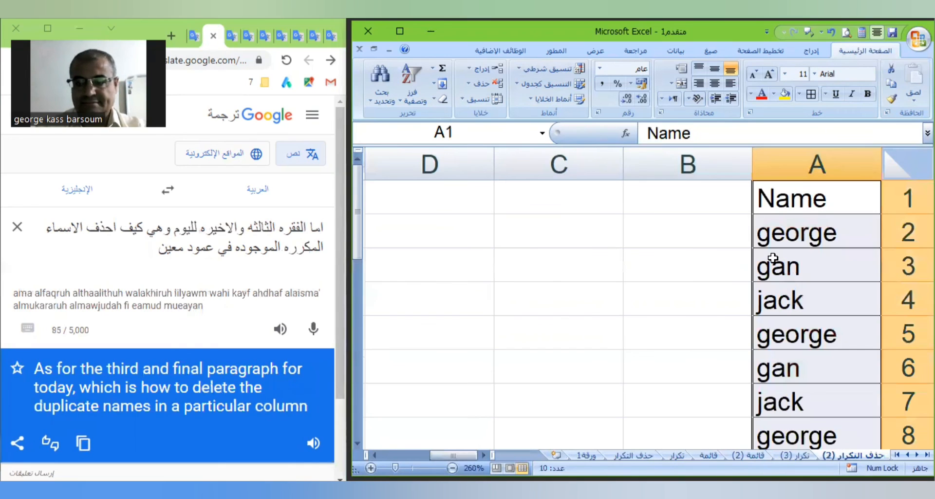
{"action": "left_click", "coordinate": [773, 258]}
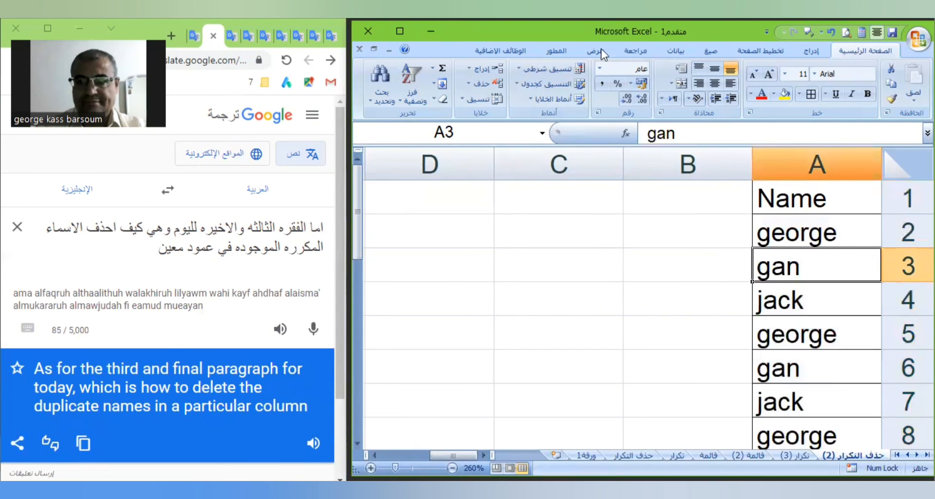
{"action": "key", "text": "ctrl+Home"}
{"action": "key", "text": "ctrl+shift+Down"}
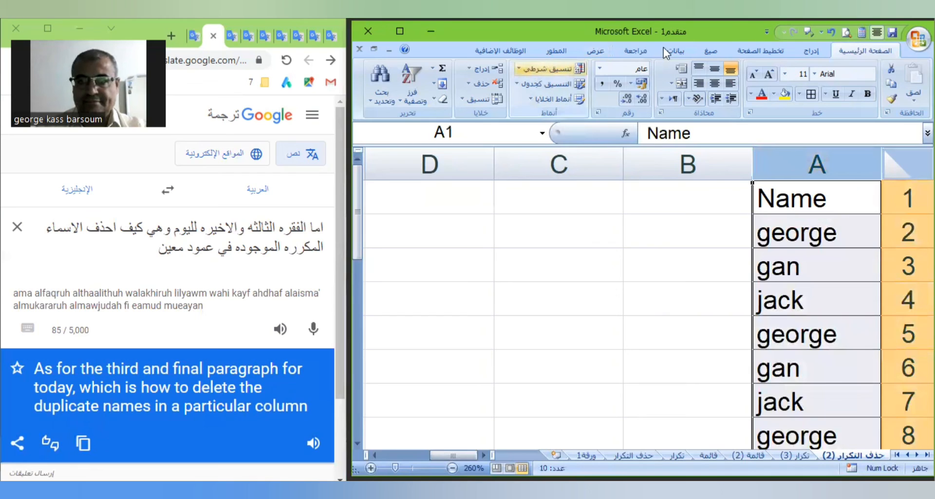
{"action": "left_click", "coordinate": [676, 52]}
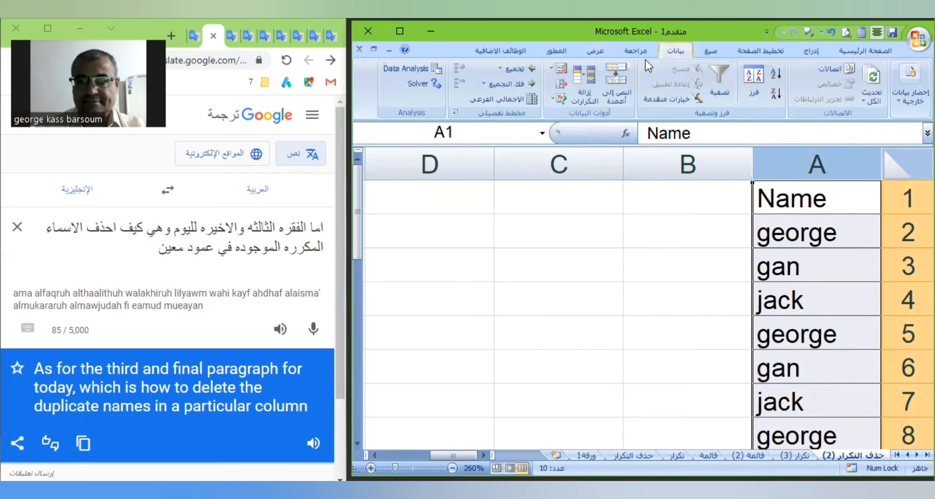
{"action": "left_click", "coordinate": [582, 97]}
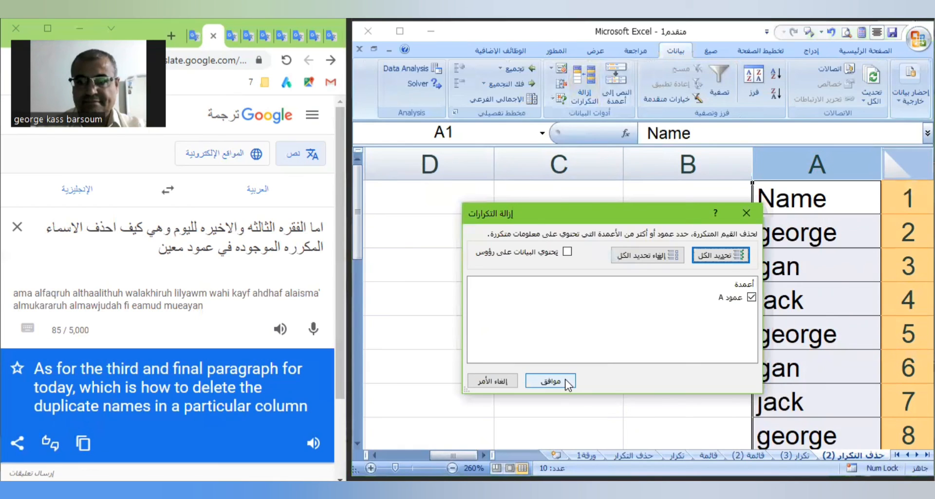
{"action": "left_click", "coordinate": [568, 383]}
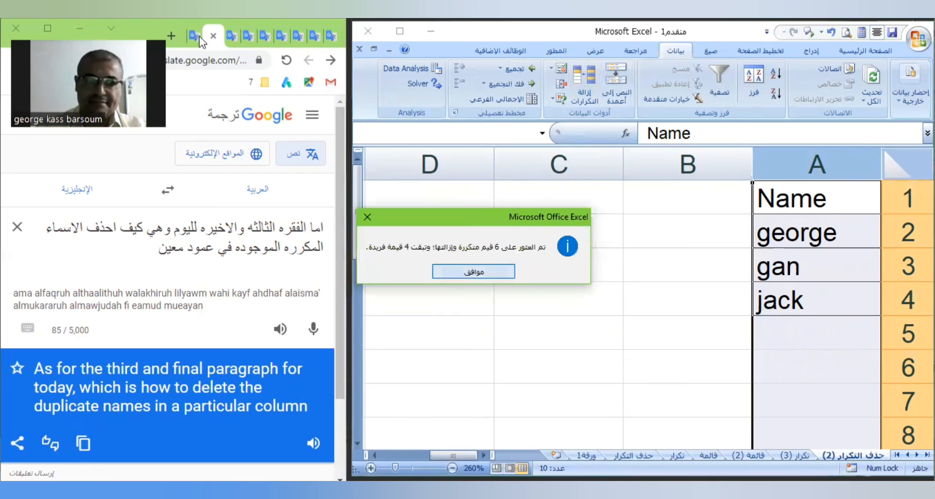
{"action": "key", "text": "Return"}
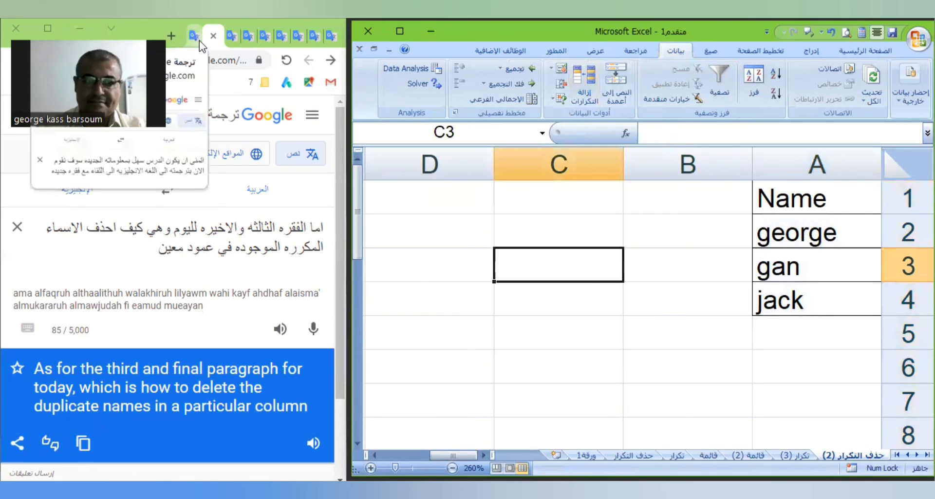
Switch to the Google Translate closing paragraph that hopes the lesson is easy and play its English translation aloud
{"action": "left_click", "coordinate": [199, 40]}
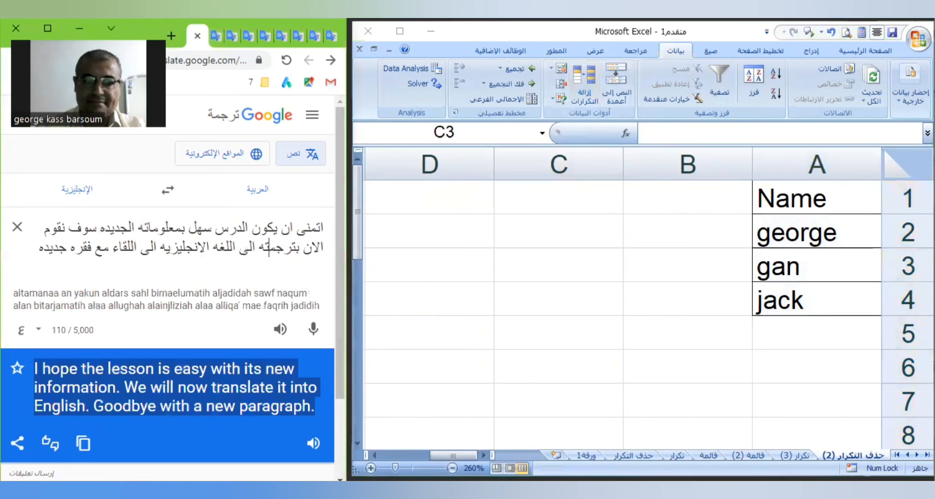
{"action": "left_click", "coordinate": [108, 431]}
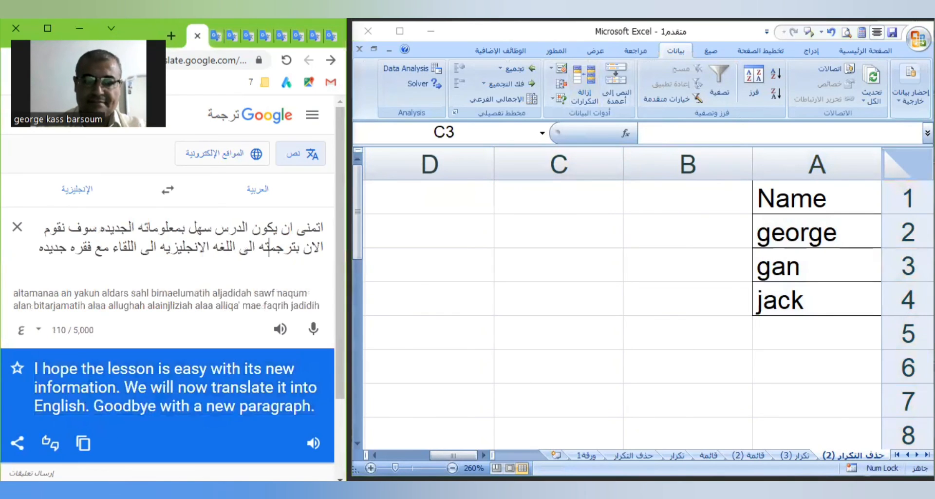
{"action": "left_click", "coordinate": [314, 444]}
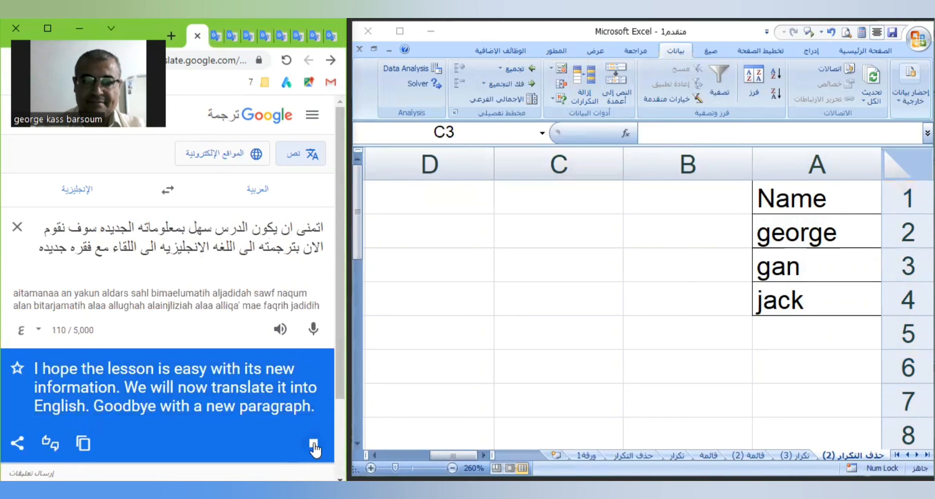